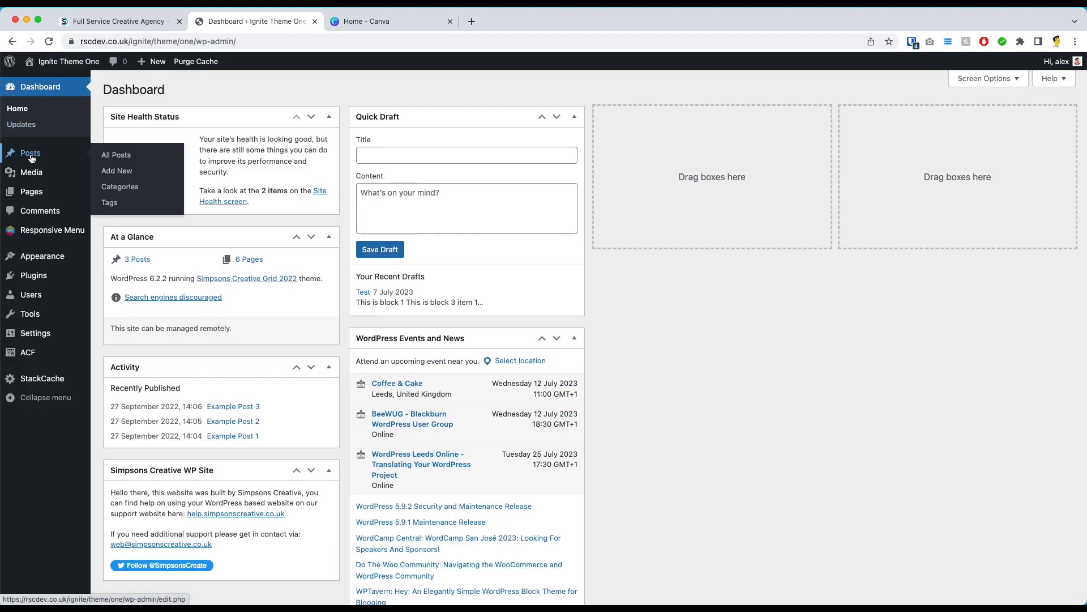
# Step: Open the draft post Test for editing and delete all of its blocks, from the first paragraph through the YouTube embed
pyautogui.click(31, 158)
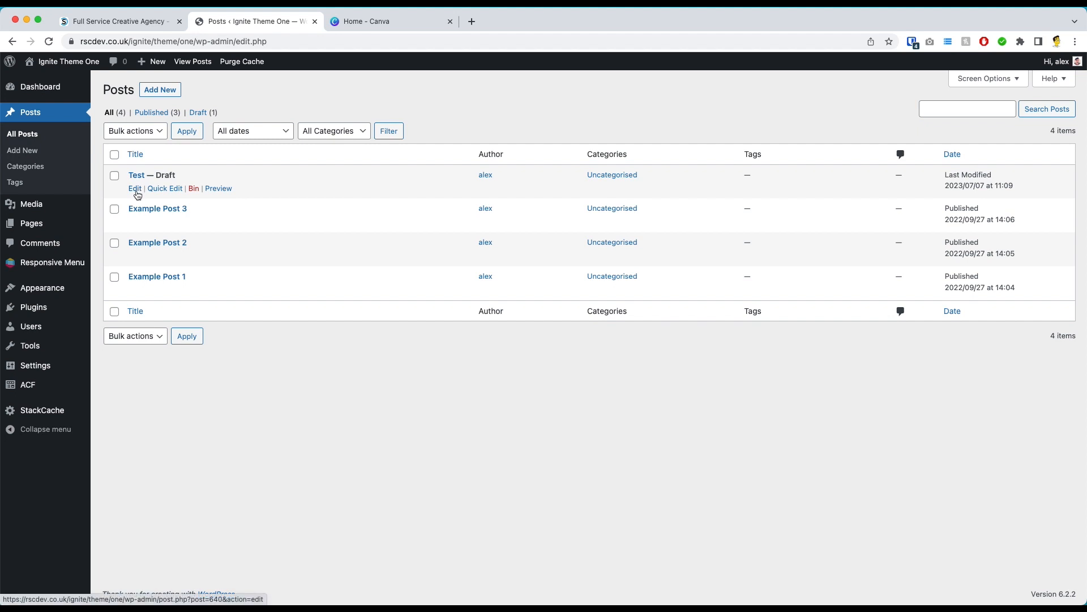
pyautogui.click(136, 189)
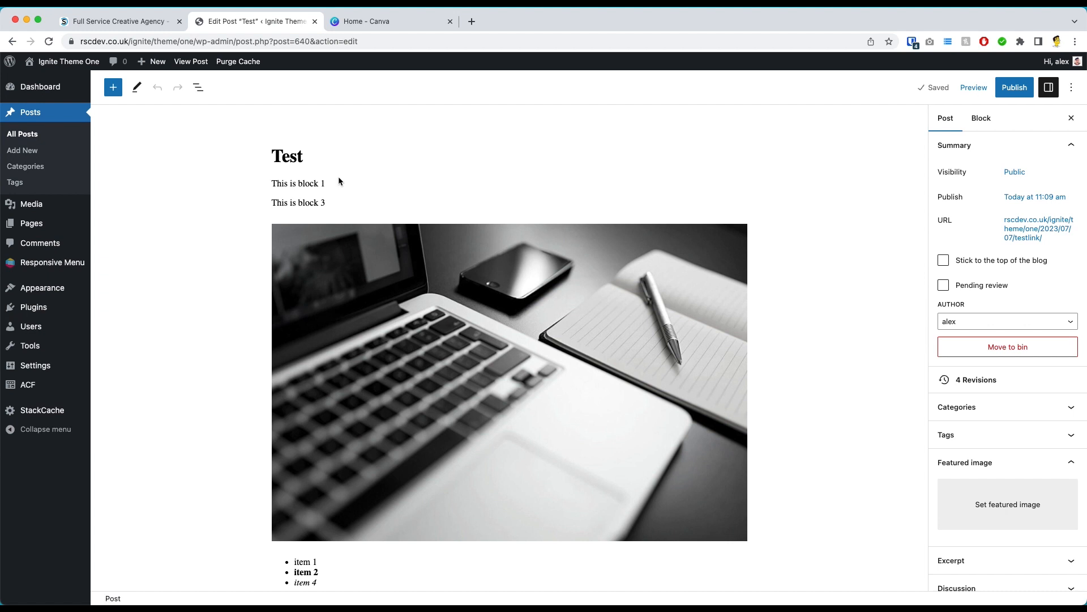
pyautogui.click(198, 86)
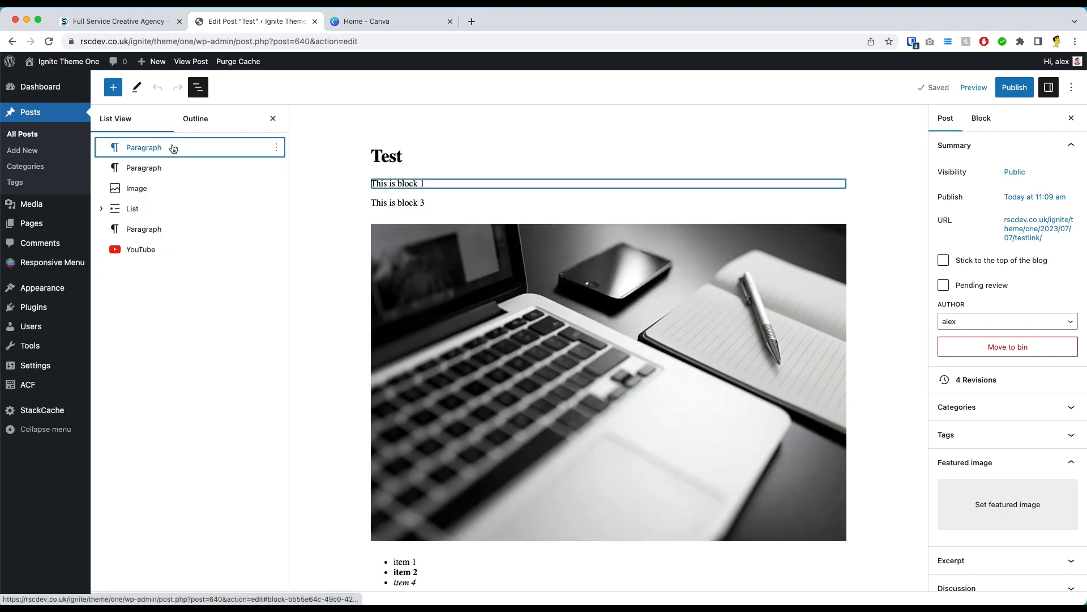
pyautogui.click(193, 149)
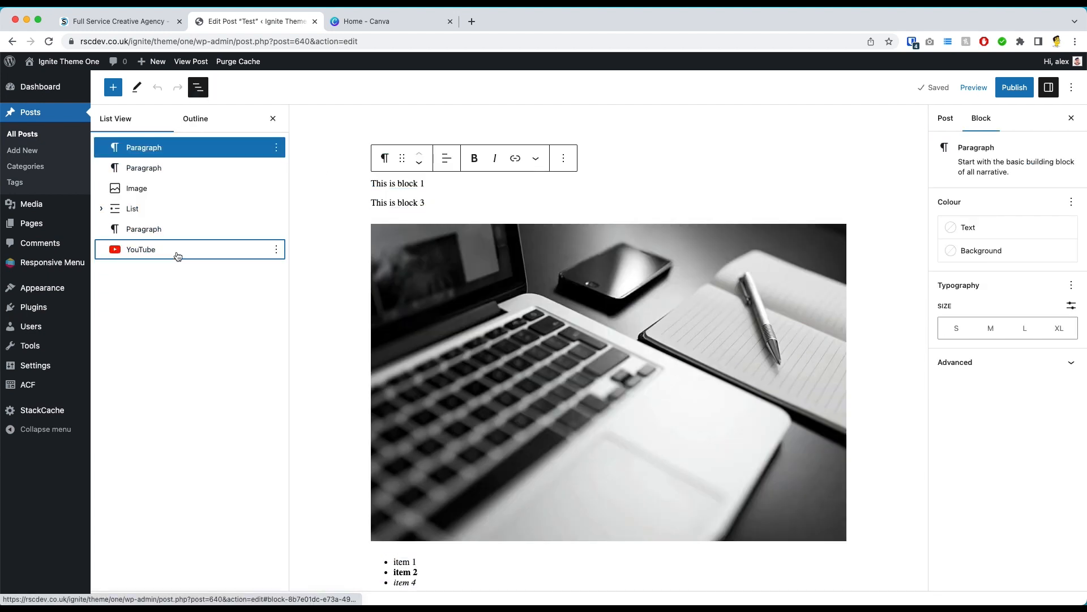
pyautogui.keyDown('shift'); pyautogui.click(177, 249); pyautogui.keyUp('shift')
pyautogui.click(277, 149)
pyautogui.click(306, 388)
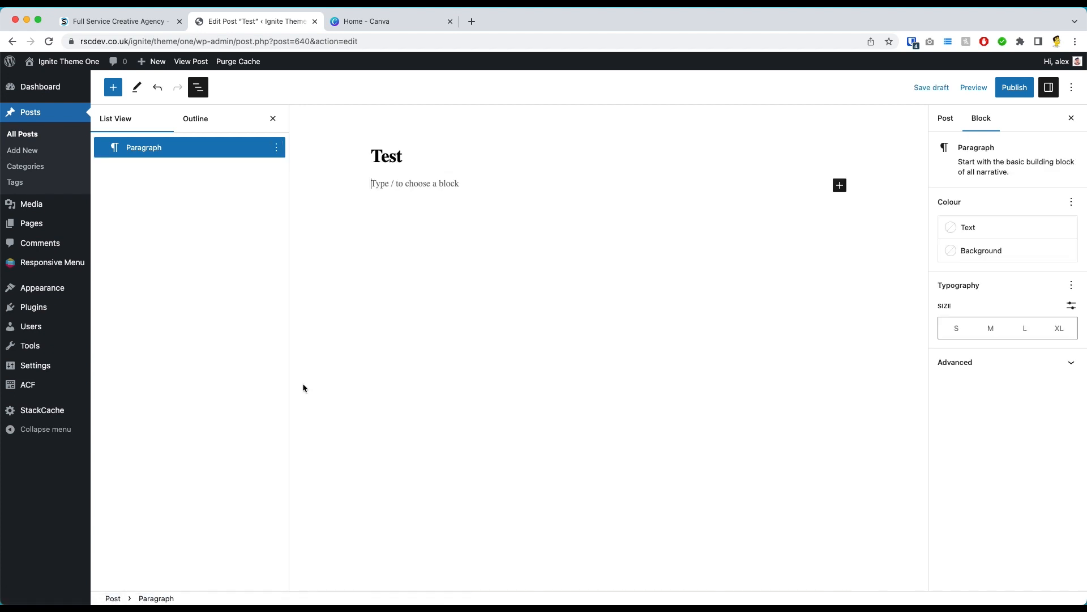
# Step: Add an Image block to the empty post using post-placeholder.jpg, the laptop photo, from the media library
pyautogui.click(434, 202)
pyautogui.click(419, 186)
pyautogui.write('/')
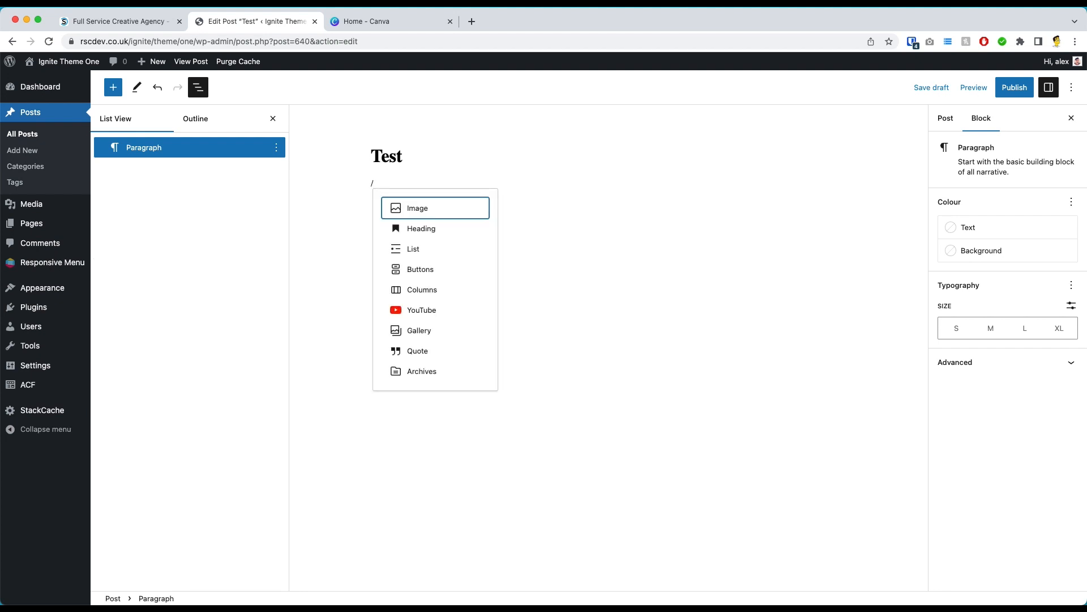
pyautogui.press('Return')
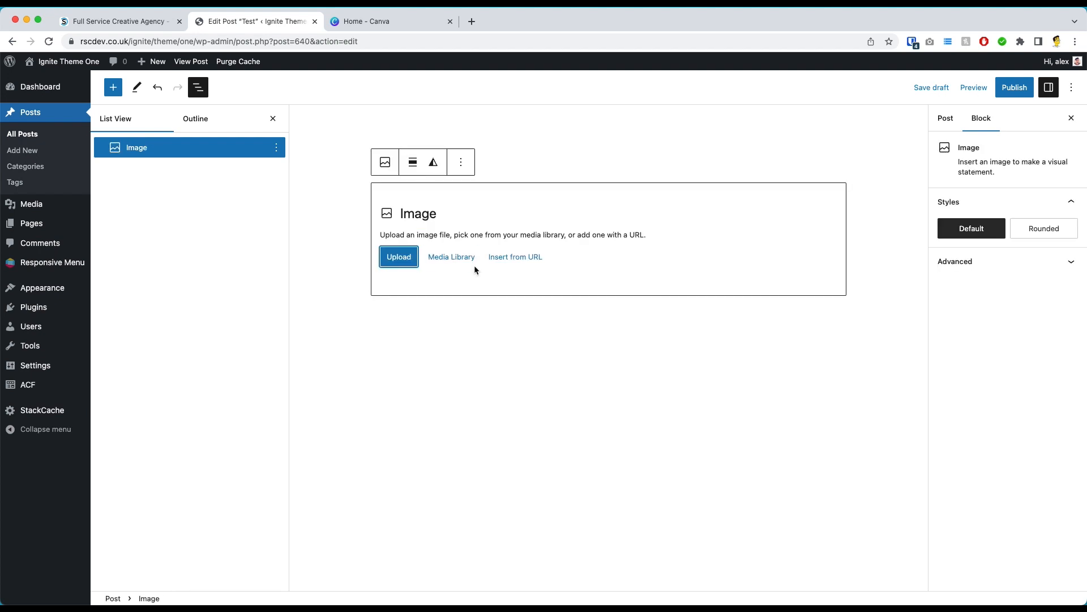
pyautogui.click(447, 257)
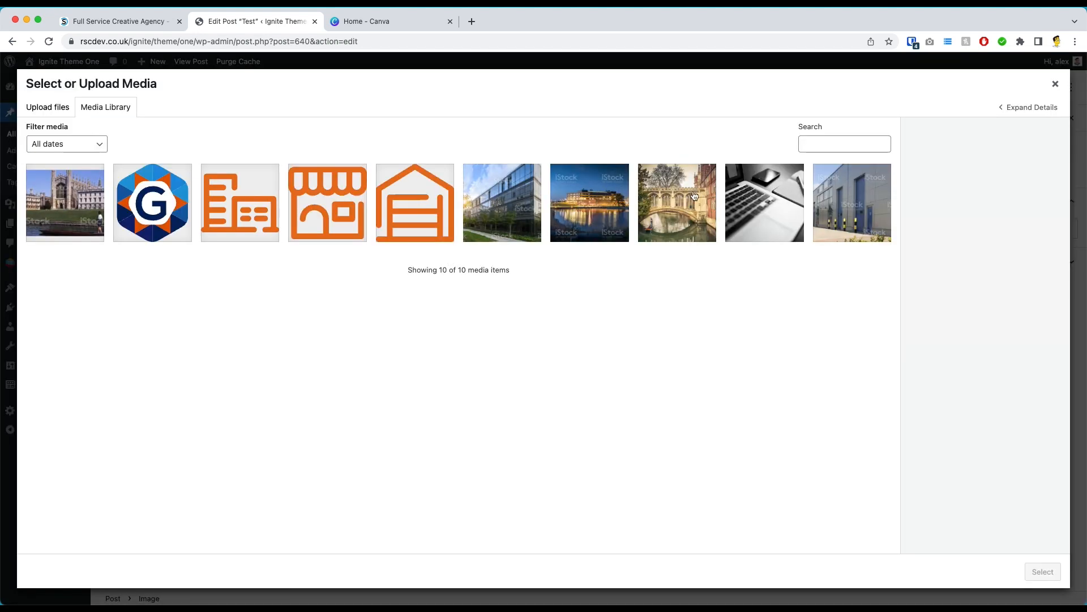
pyautogui.click(772, 211)
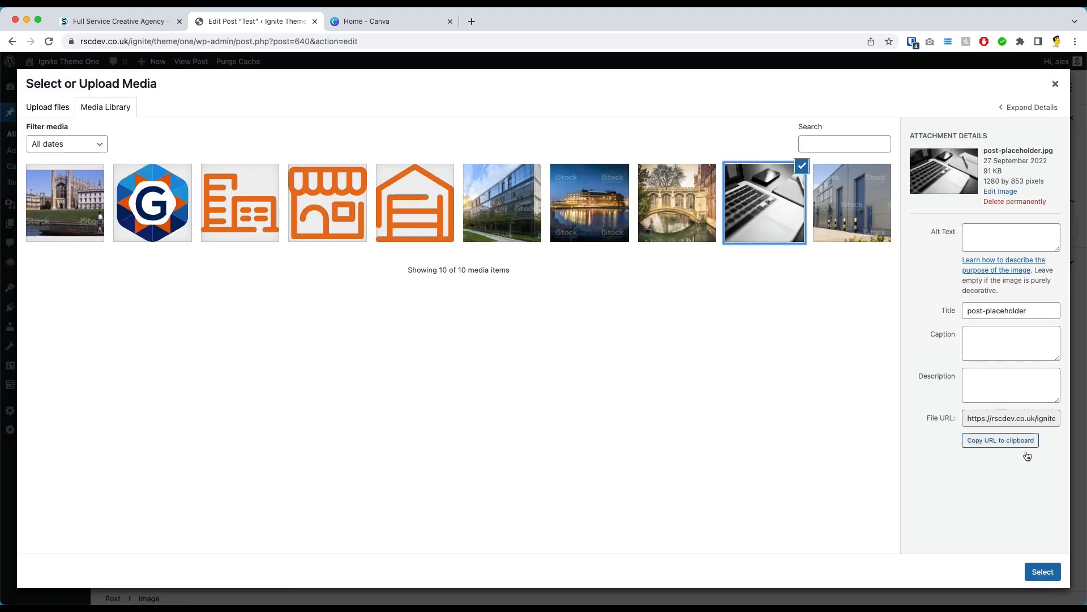
pyautogui.click(1042, 572)
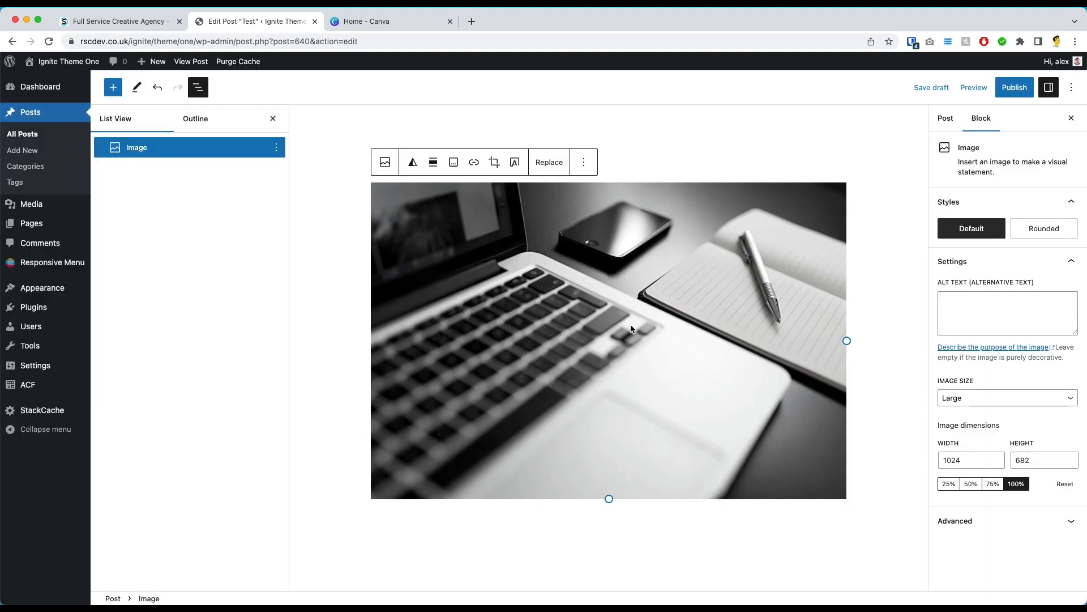
pyautogui.click(869, 464)
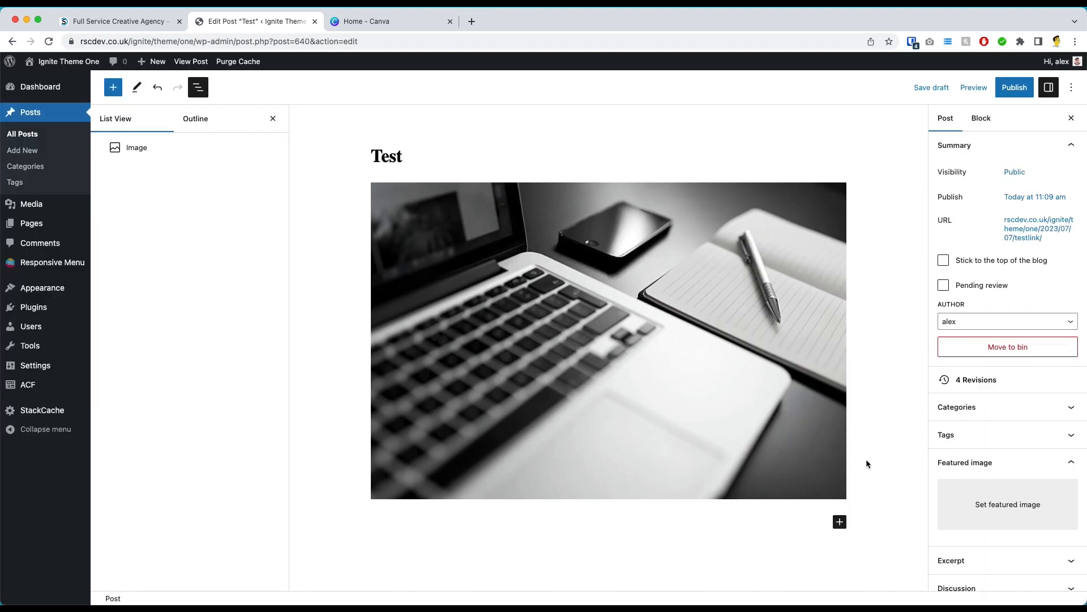
# Step: Add a Gallery block below the laptop image and upload the two example images from the computer into it
pyautogui.click(113, 91)
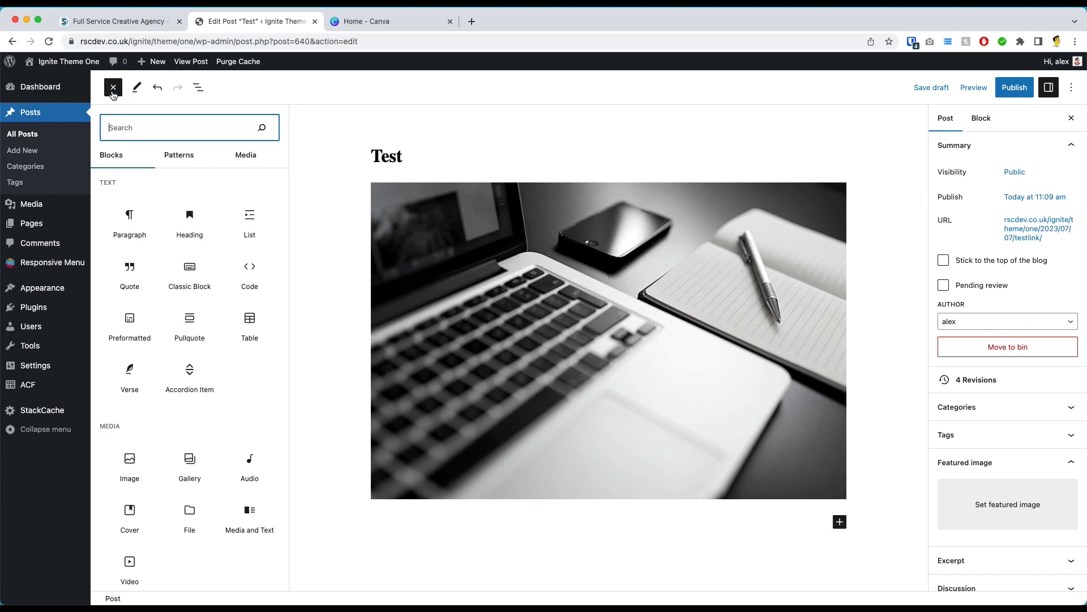
pyautogui.write('gall')
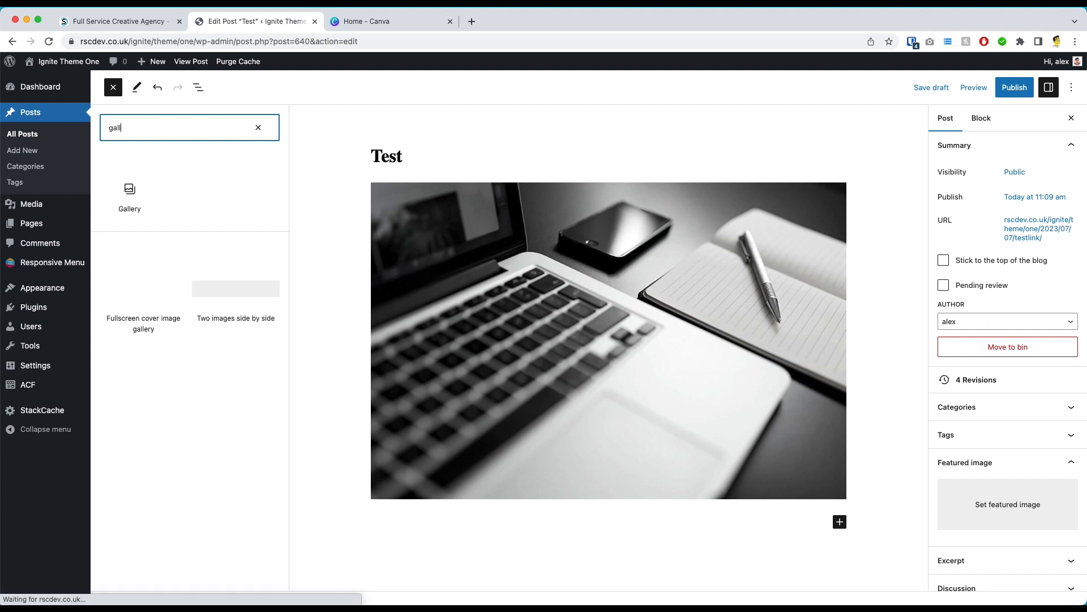
pyautogui.click(130, 195)
pyautogui.scroll(-3, 645, 359)
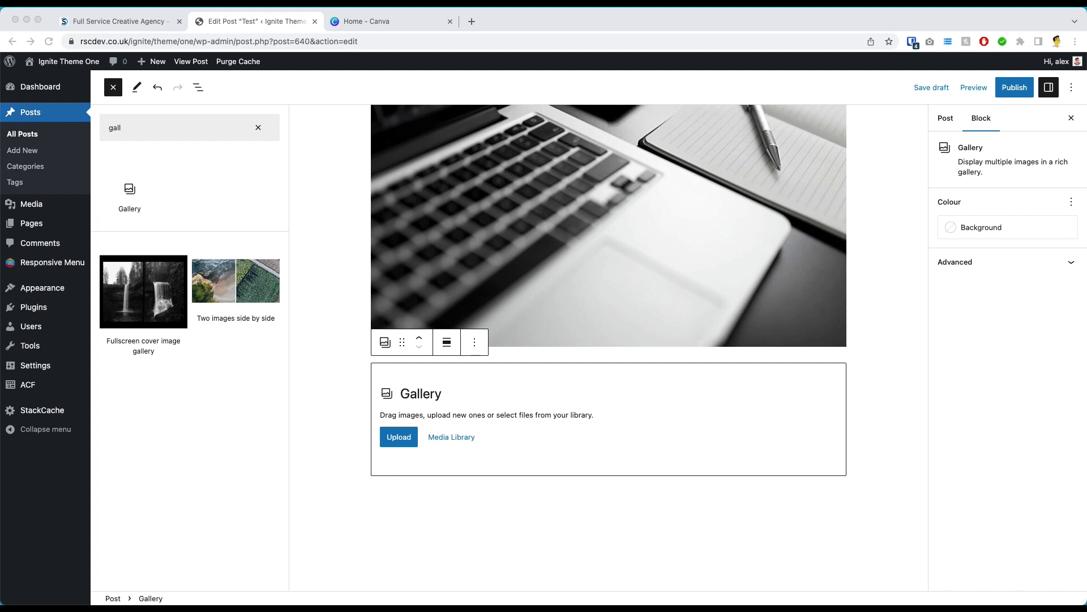
pyautogui.moveTo(58, 370); pyautogui.dragTo(677, 412)
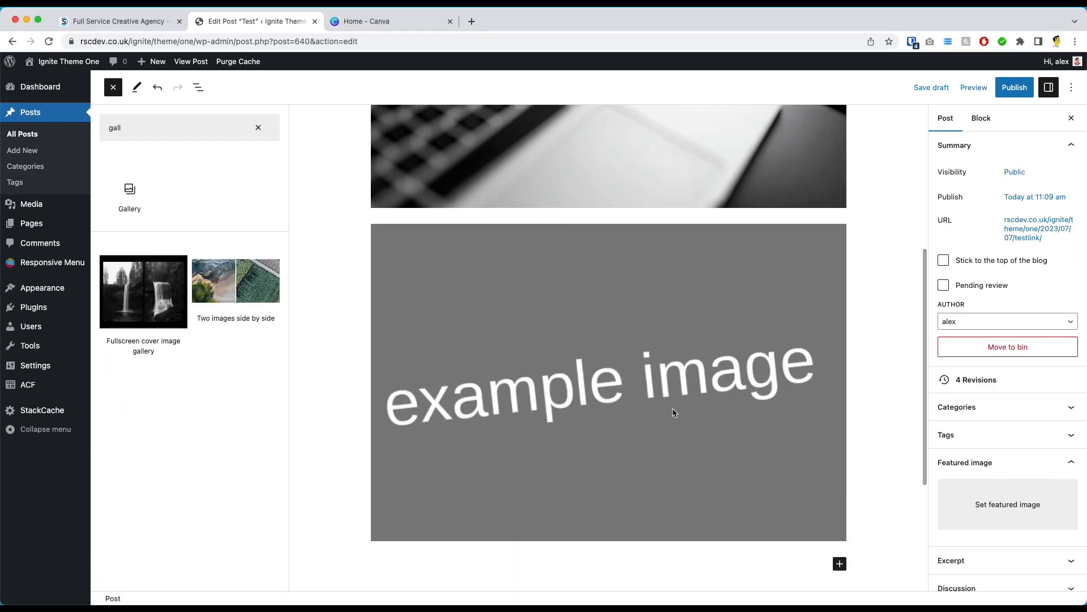
pyautogui.moveTo(153, 391); pyautogui.dragTo(629, 334)
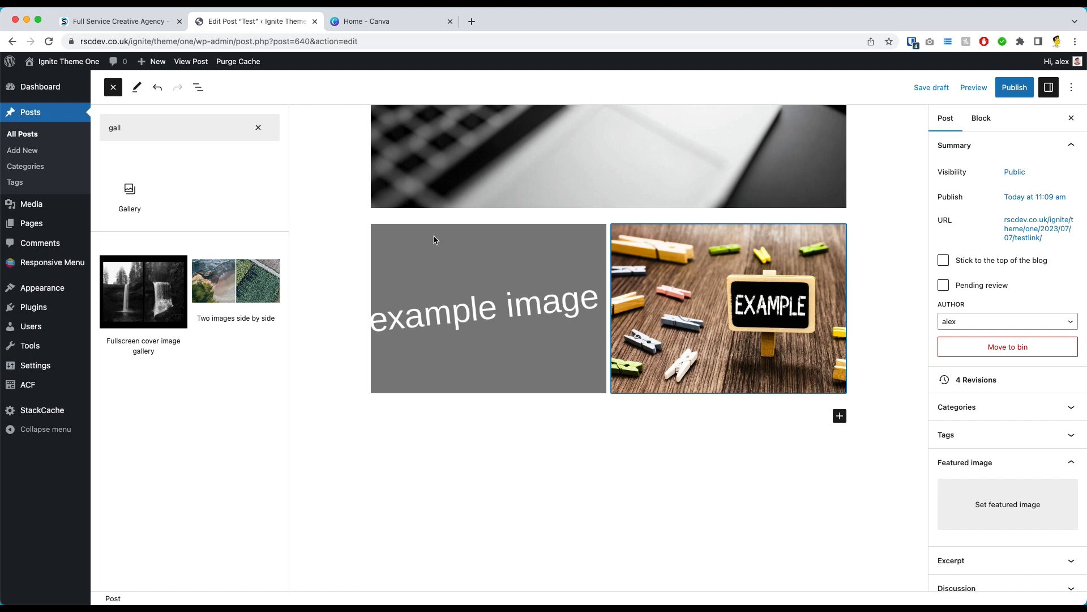
# Step: Select the Gallery block in the block list and set its images to link to Media File
pyautogui.click(198, 88)
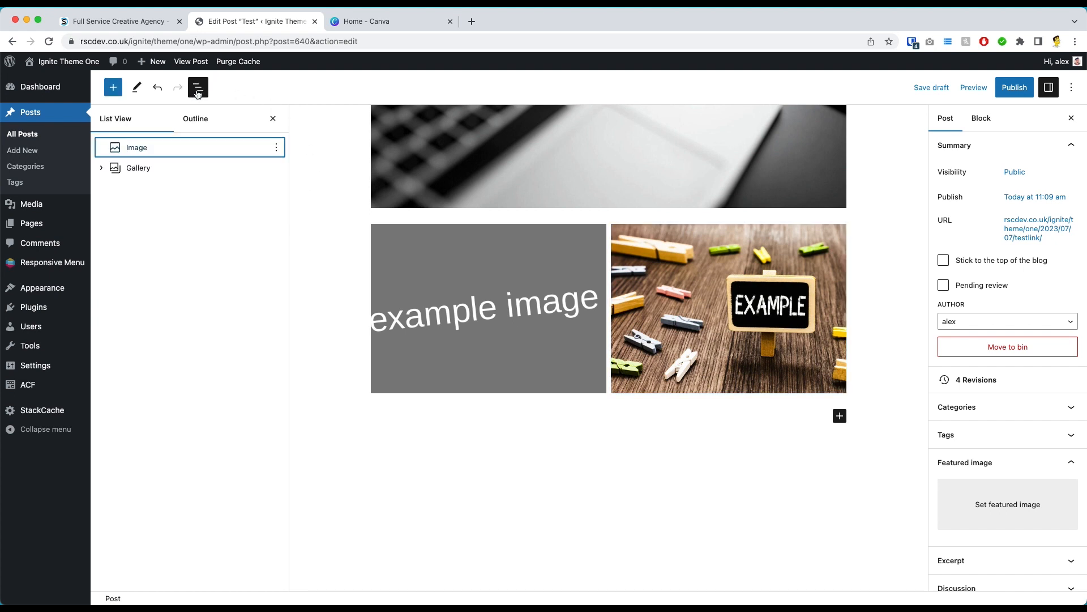
pyautogui.click(148, 148)
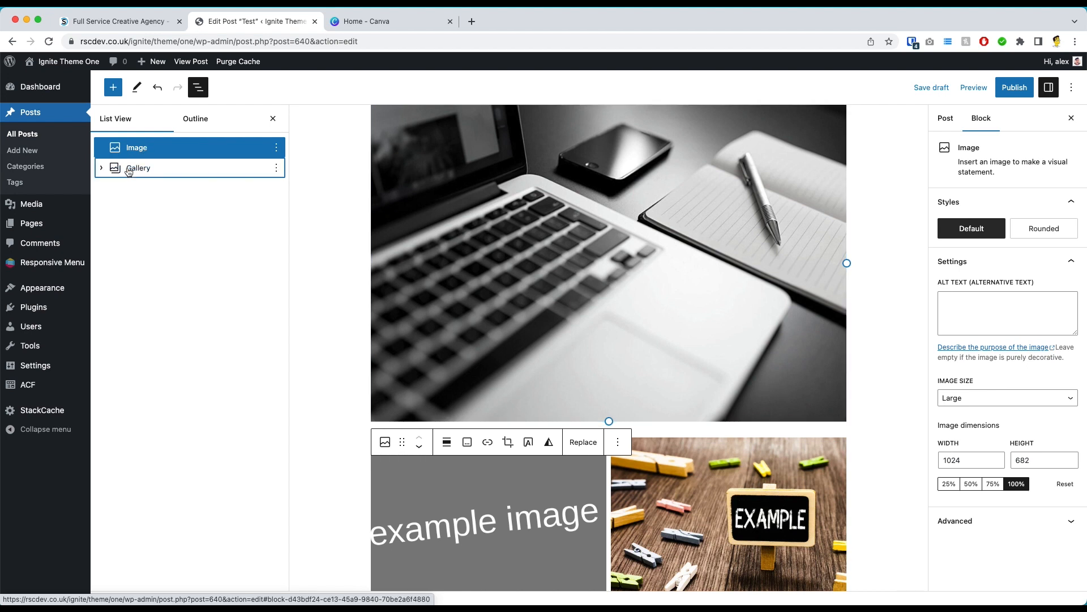
pyautogui.click(130, 169)
pyautogui.click(102, 168)
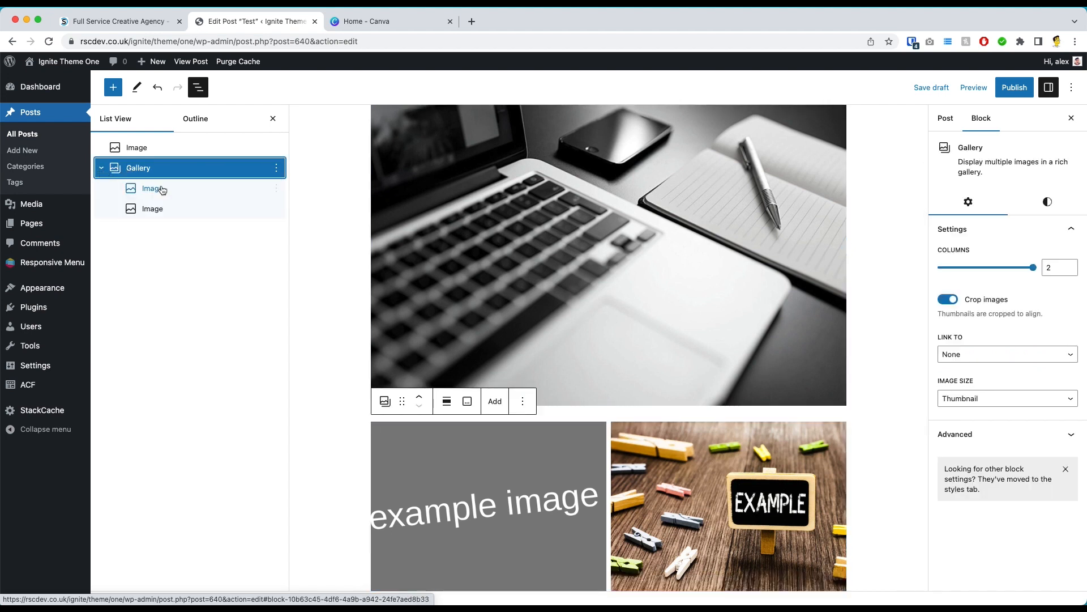
pyautogui.scroll(-2, 604, 399)
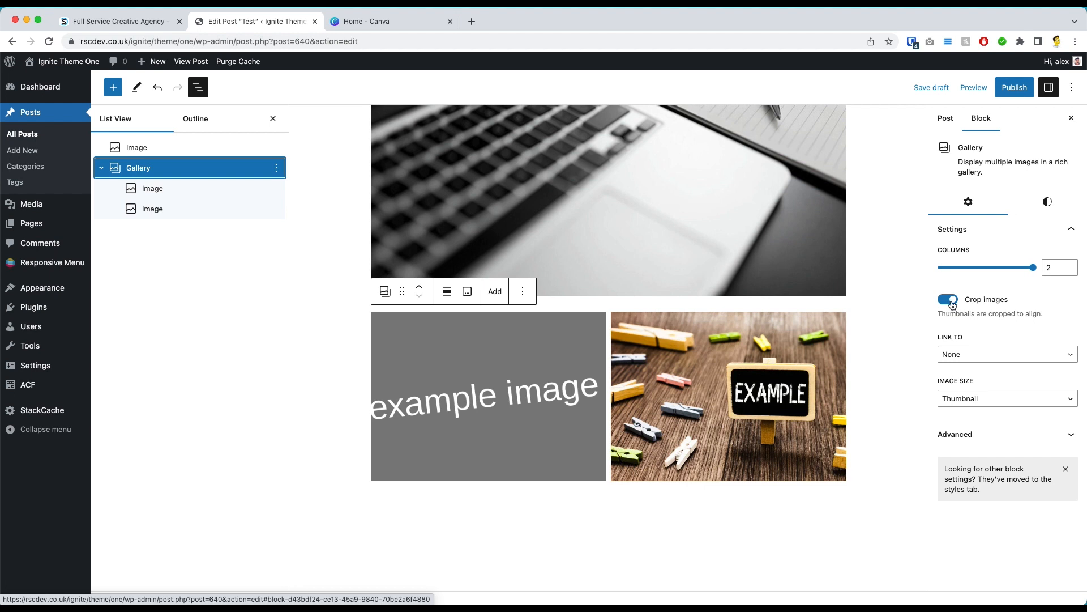
pyautogui.click(977, 356)
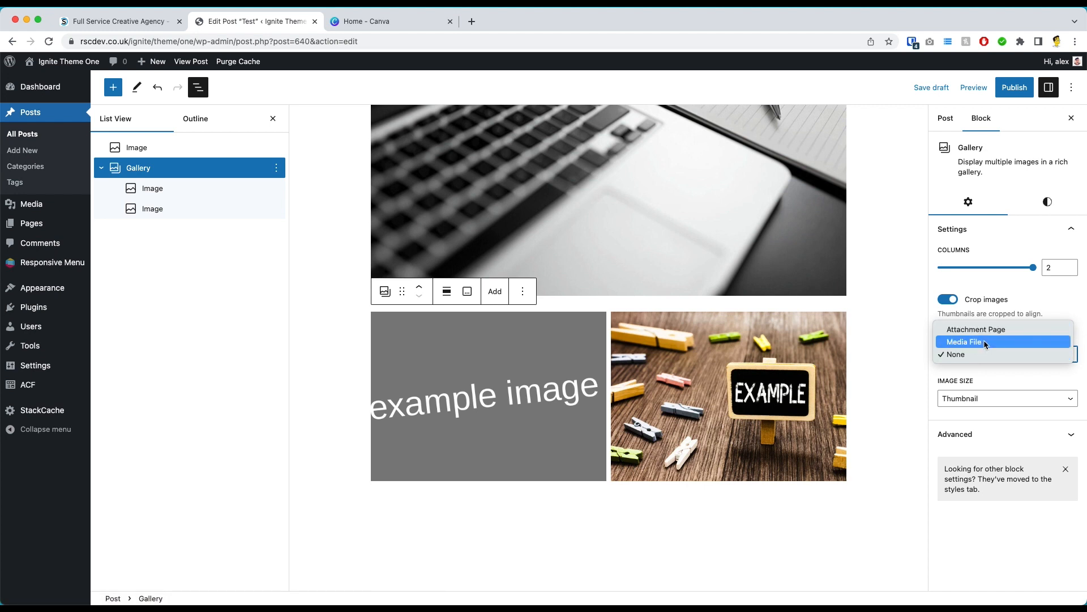
pyautogui.click(984, 343)
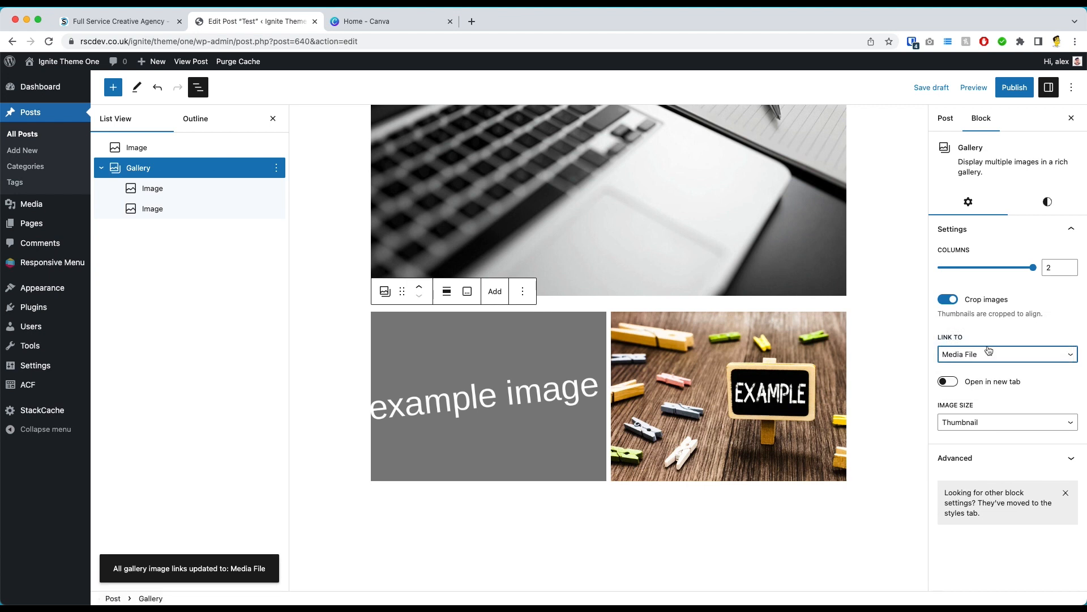
# Step: Try the Medium and Full Size image sizes on the gallery
pyautogui.click(980, 422)
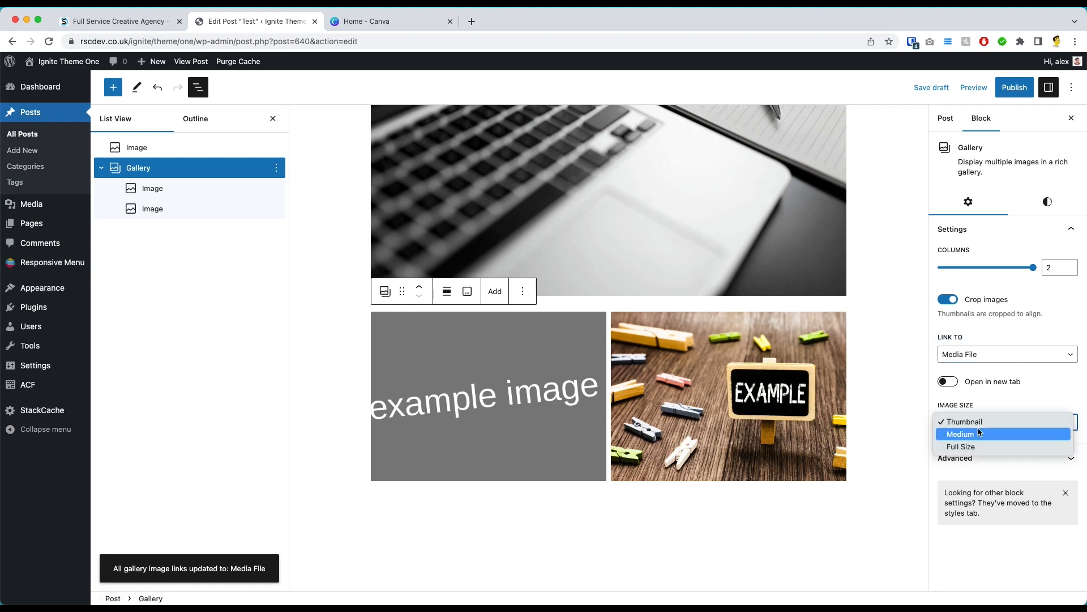
pyautogui.click(980, 434)
pyautogui.click(978, 422)
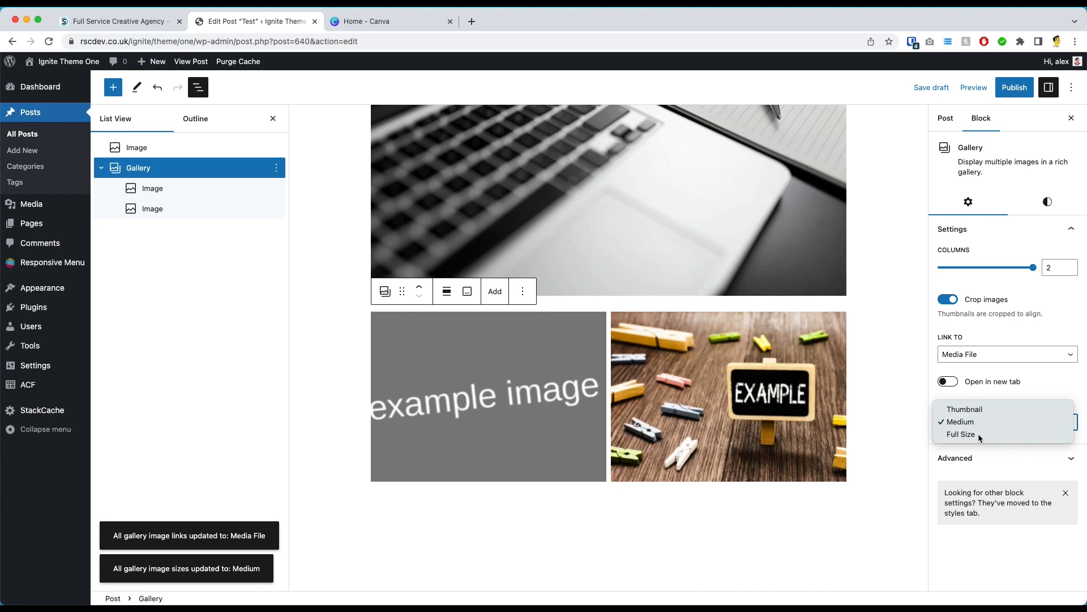
pyautogui.click(980, 435)
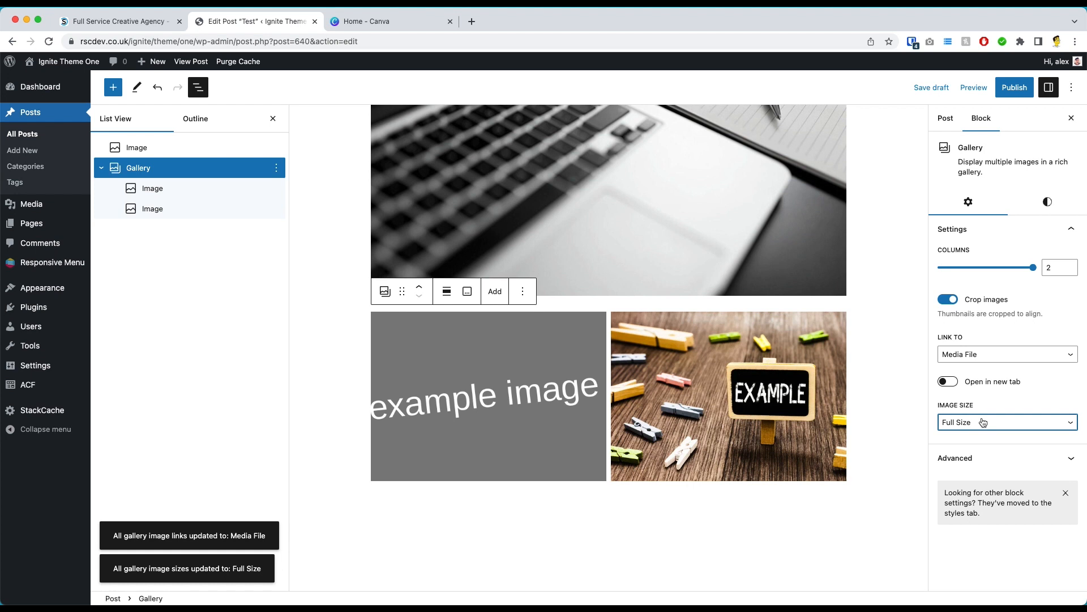
# Step: Set the gallery's image size to Medium and save the post as a draft
pyautogui.click(984, 423)
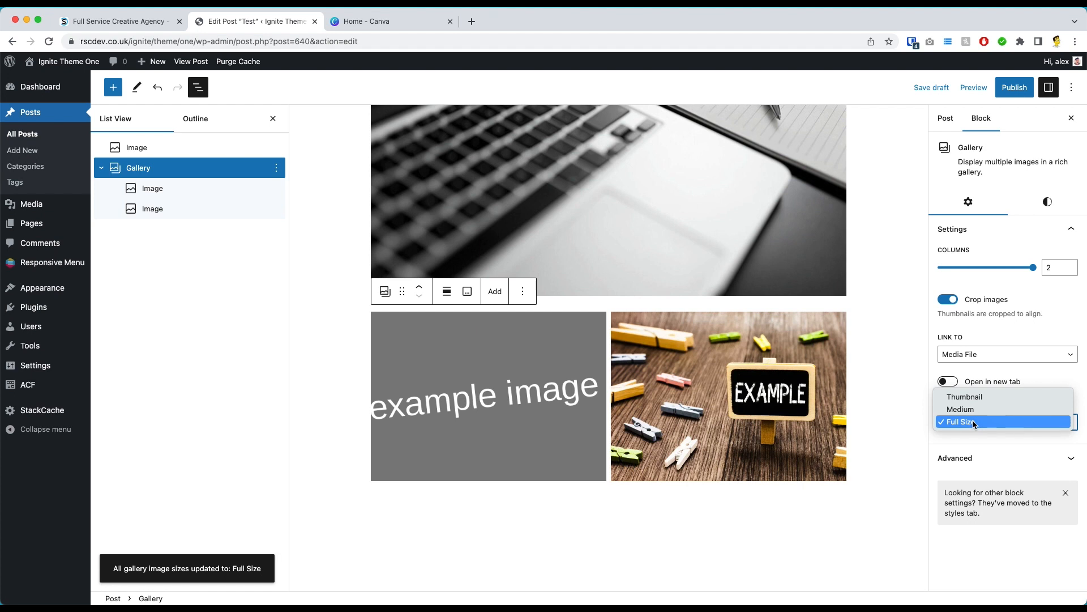
pyautogui.click(977, 409)
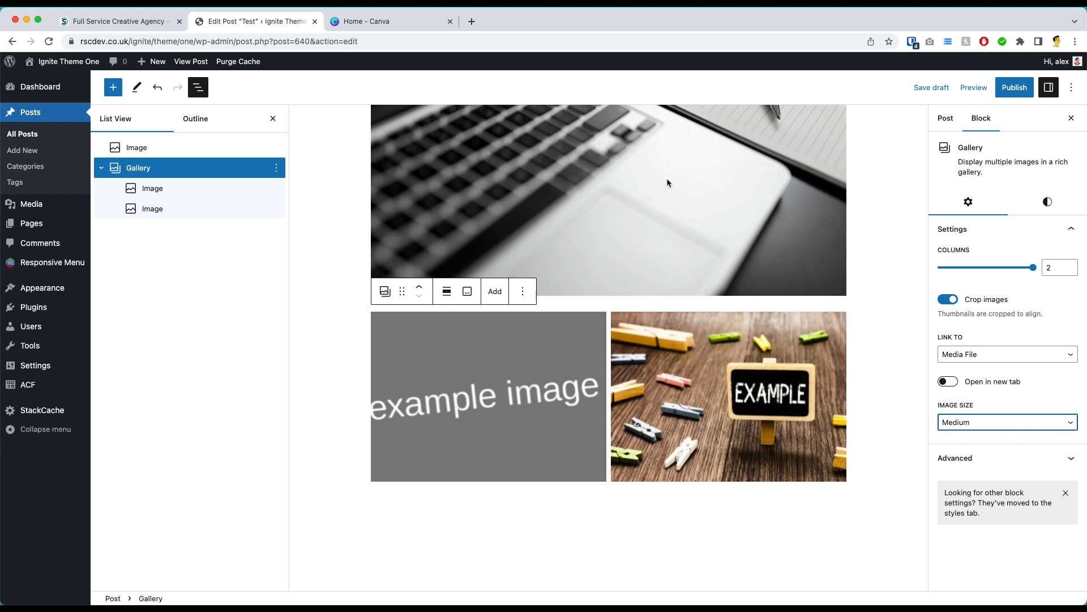
pyautogui.click(931, 87)
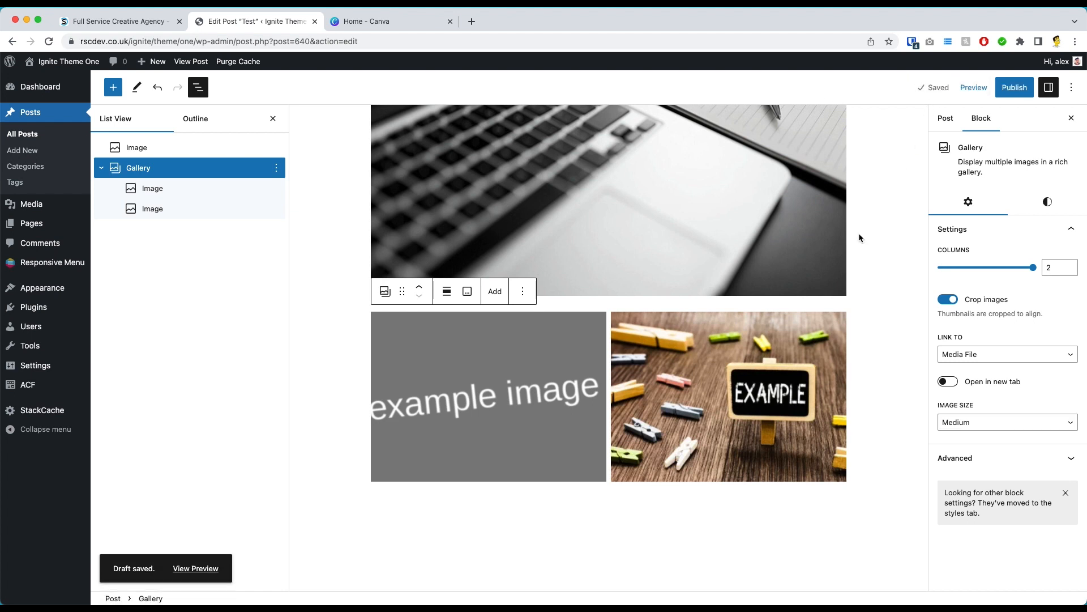
# Step: Go to the site's media library and upload the snowy river landscape photo from the computer
pyautogui.click(34, 208)
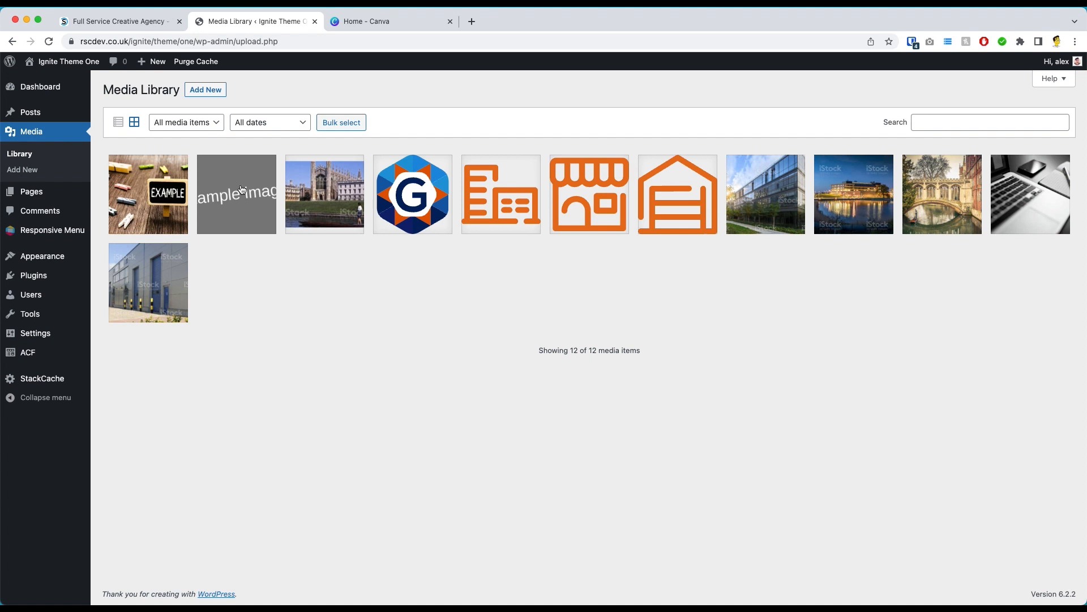
pyautogui.moveTo(20, 459); pyautogui.dragTo(555, 309)
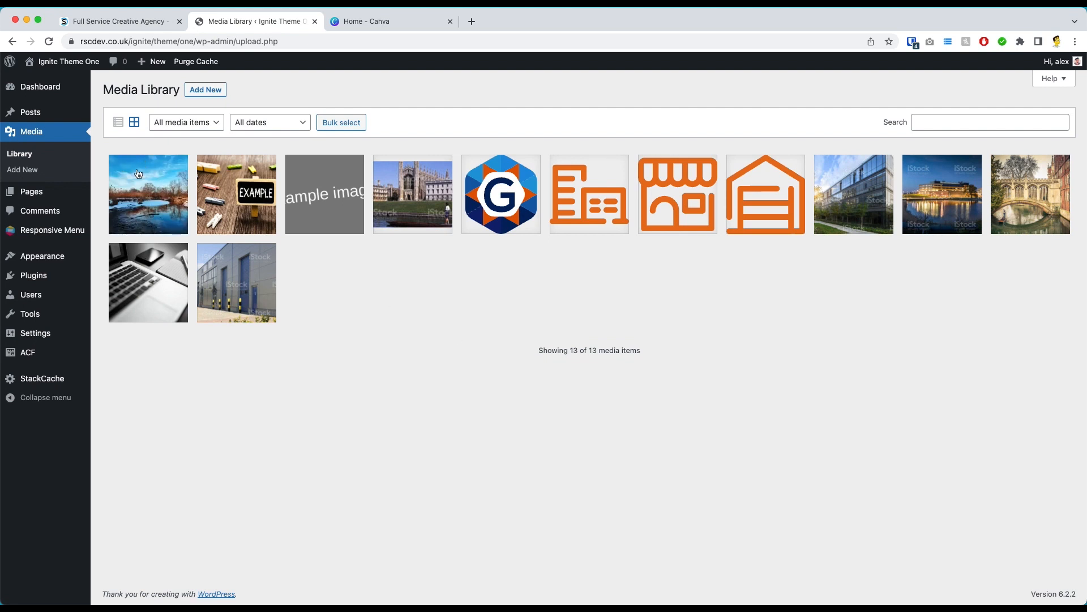
pyautogui.click(208, 91)
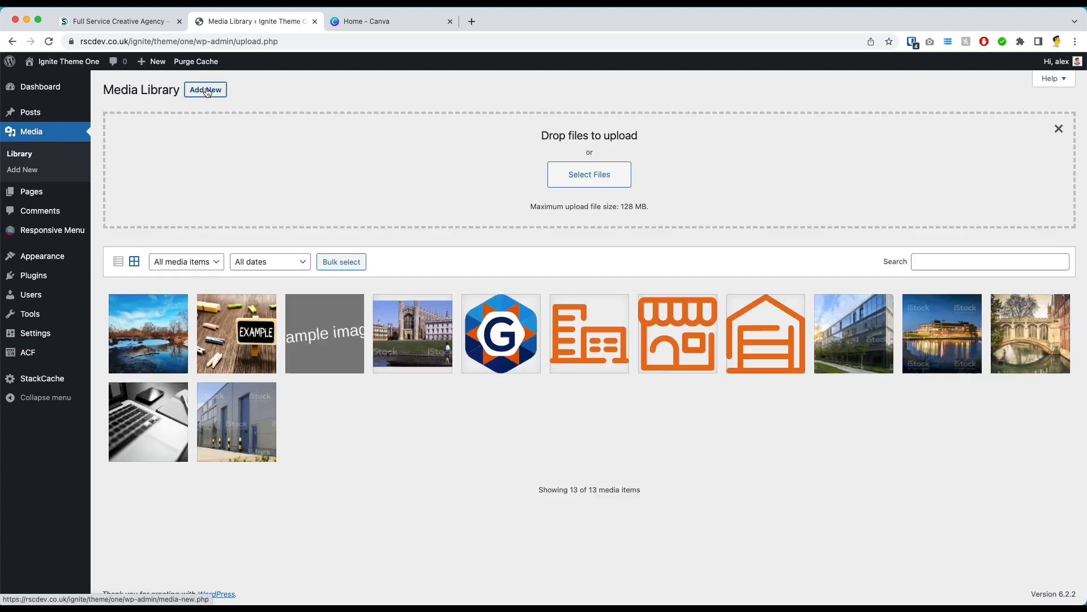
pyautogui.click(576, 174)
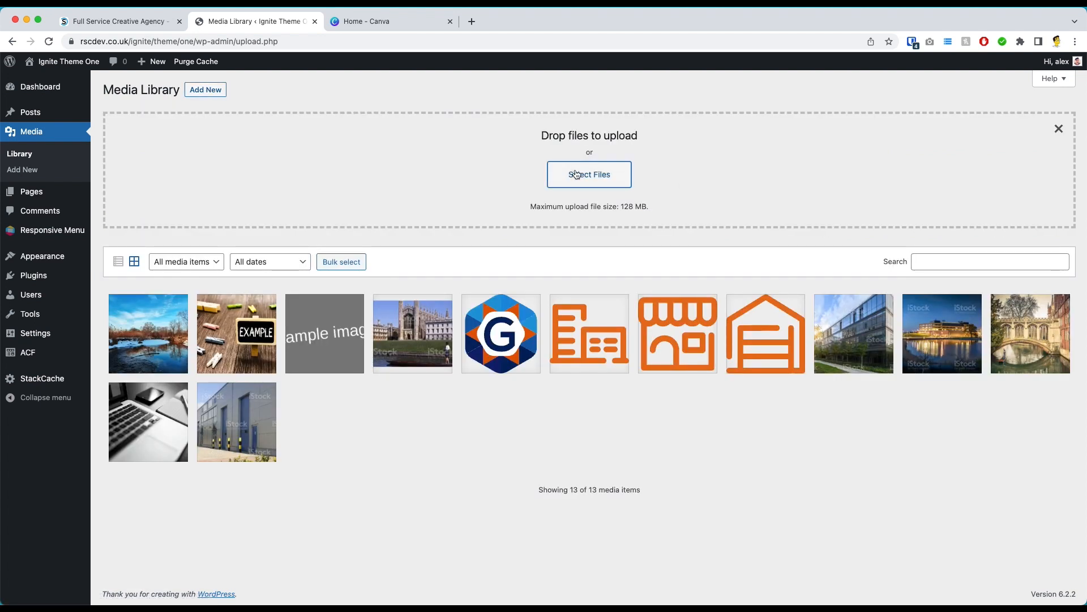
pyautogui.click(691, 417)
# Step: Permanently delete the snowy river landscape photo from the media library
pyautogui.click(151, 339)
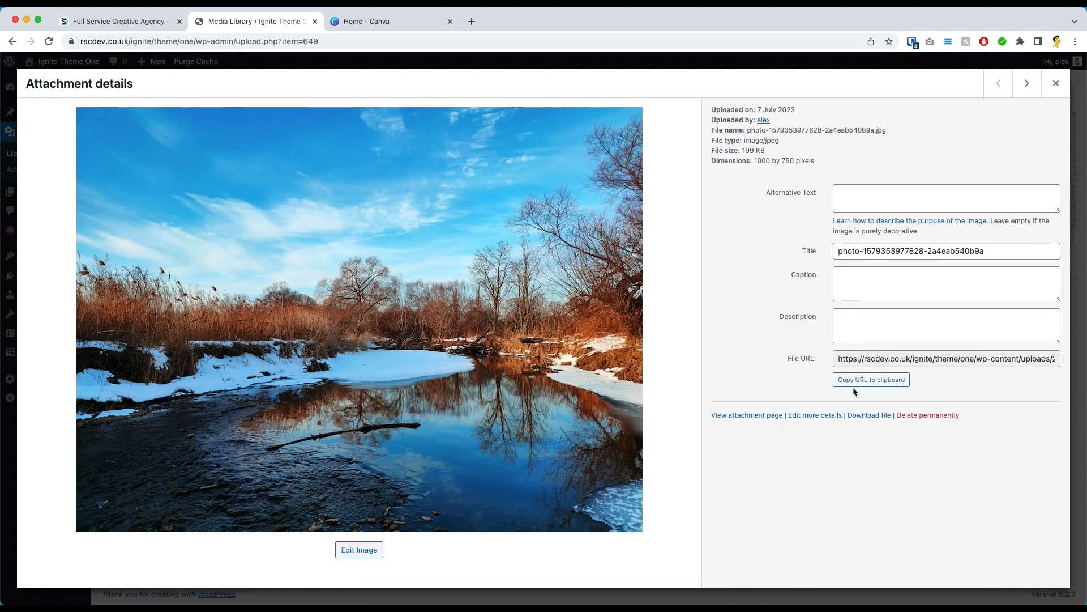
pyautogui.click(908, 417)
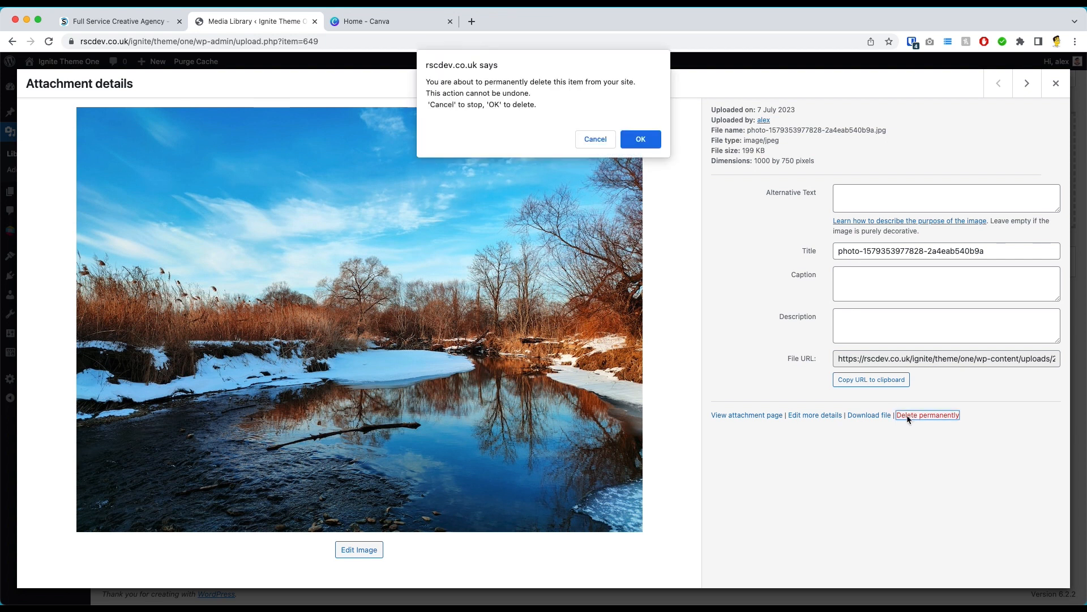
pyautogui.click(642, 141)
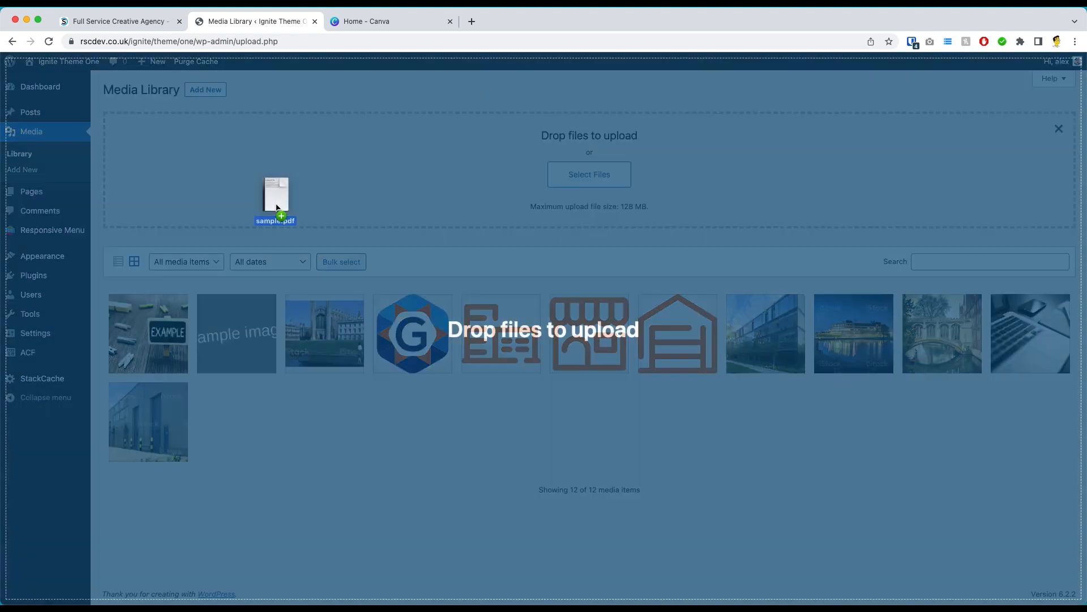
# Step: Upload sample.pdf from the computer to the media library and open its attachment details
pyautogui.moveTo(279, 198); pyautogui.dragTo(541, 153)
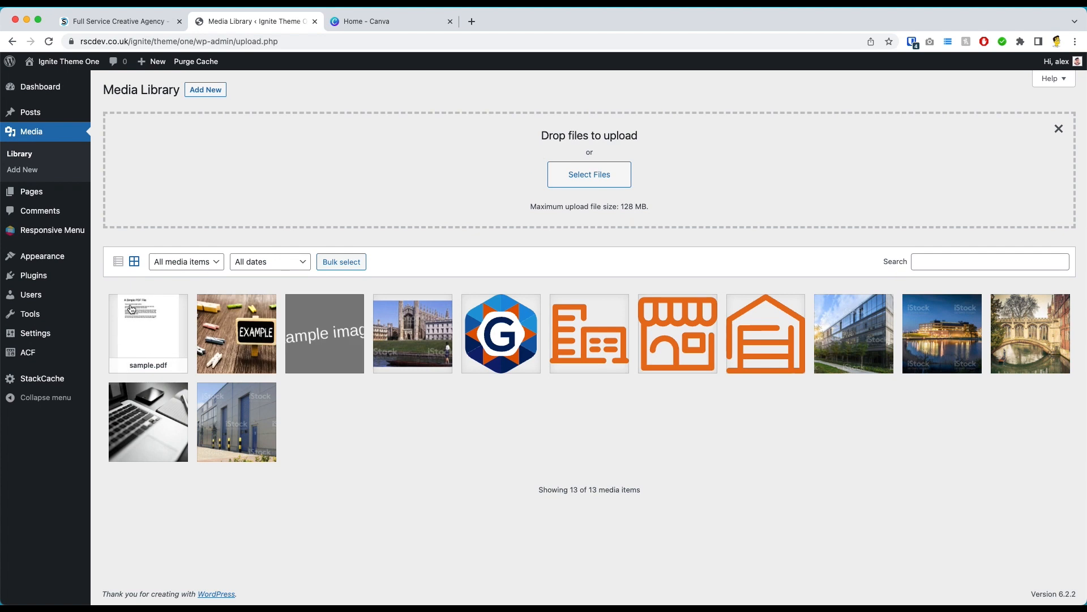
pyautogui.click(158, 321)
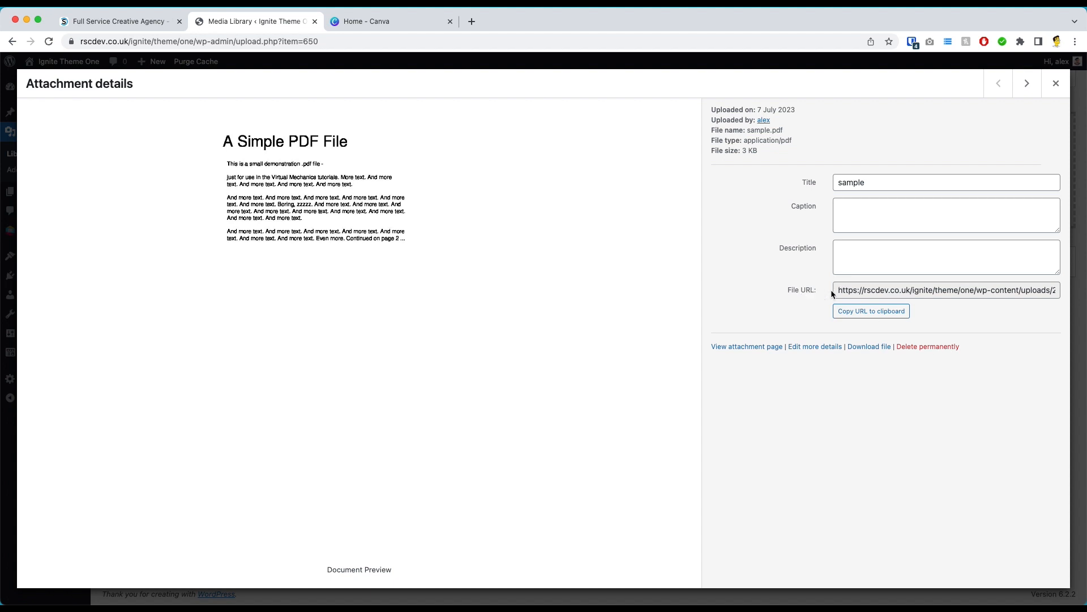
# Step: Copy the file URL of sample.pdf and paste it into a new browser tab's address, leaving the page unopened
pyautogui.click(854, 317)
pyautogui.click(470, 21)
pyautogui.press('super+v')
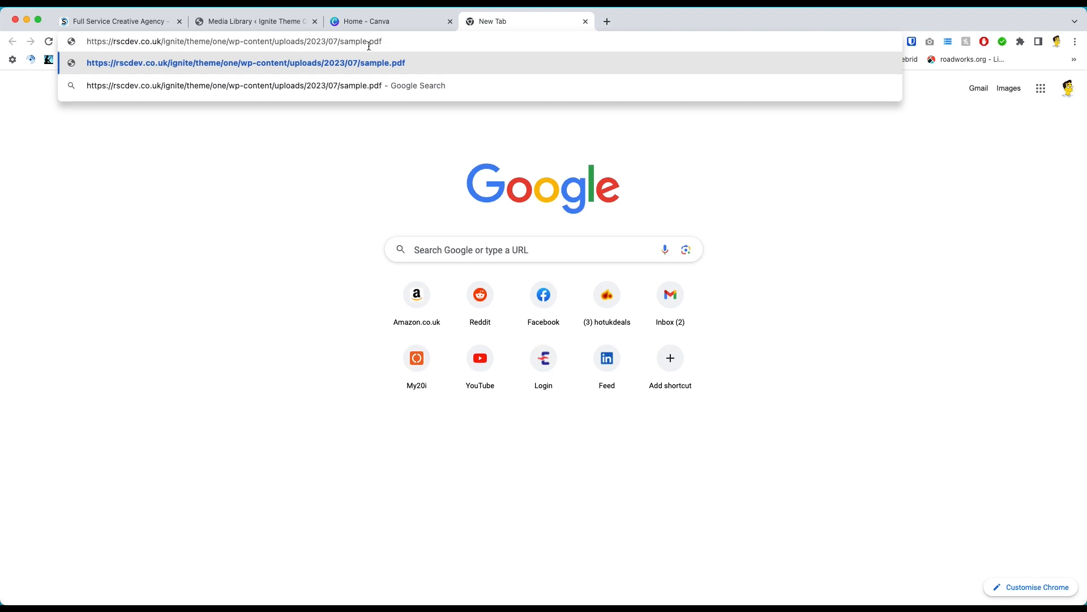
pyautogui.click(255, 21)
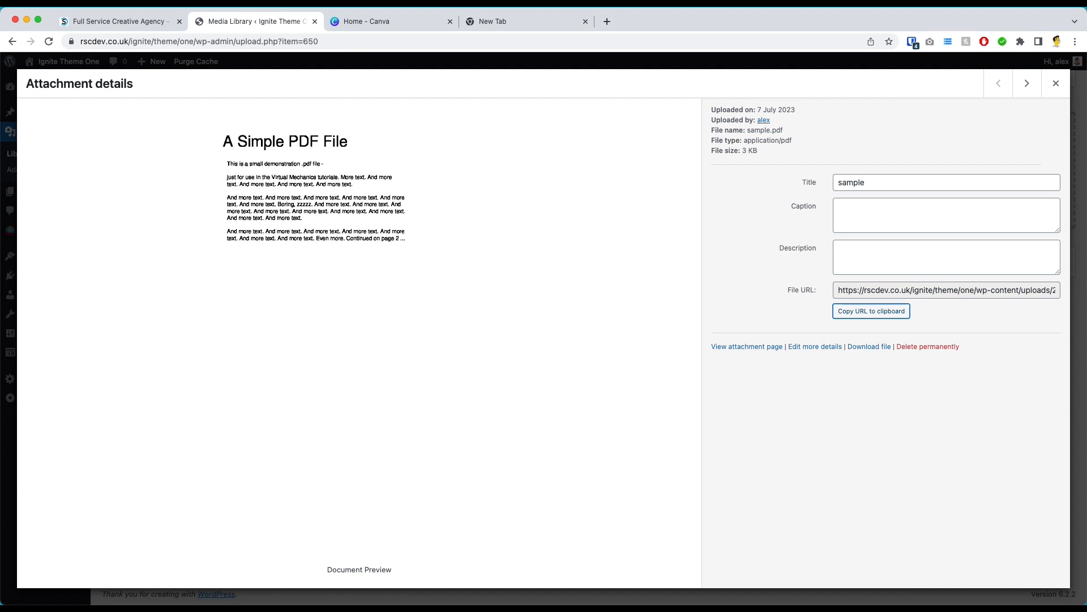
pyautogui.click(1071, 85)
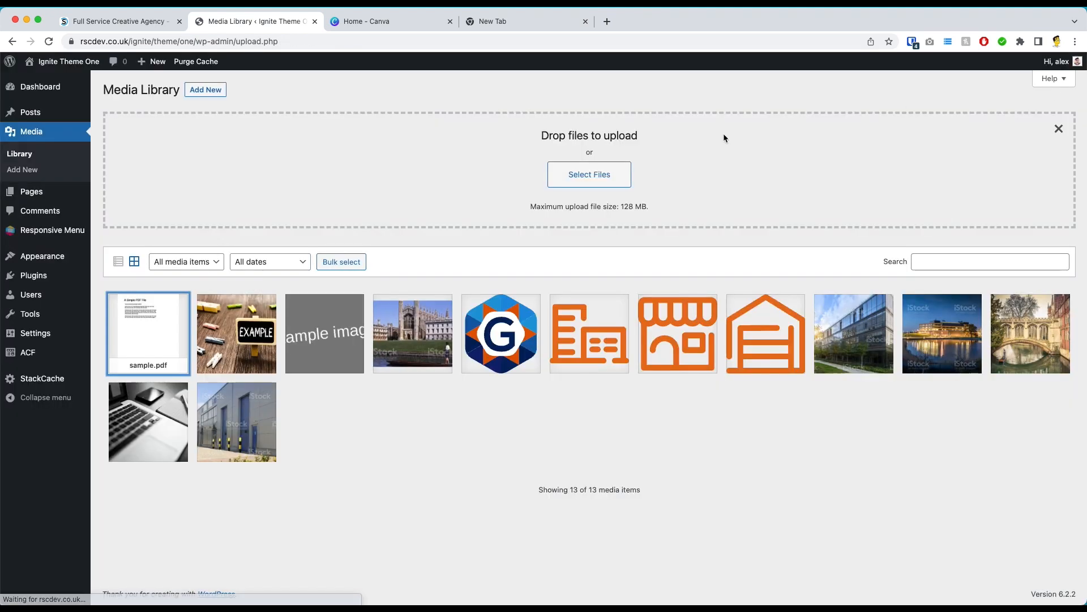
# Step: Copy the file URL of the stone bridge photo, view the image in the spare browser tab and return to the media library
pyautogui.click(1021, 332)
pyautogui.click(870, 391)
pyautogui.click(533, 21)
pyautogui.click(400, 37)
pyautogui.press('super+a')
pyautogui.press('super+v')
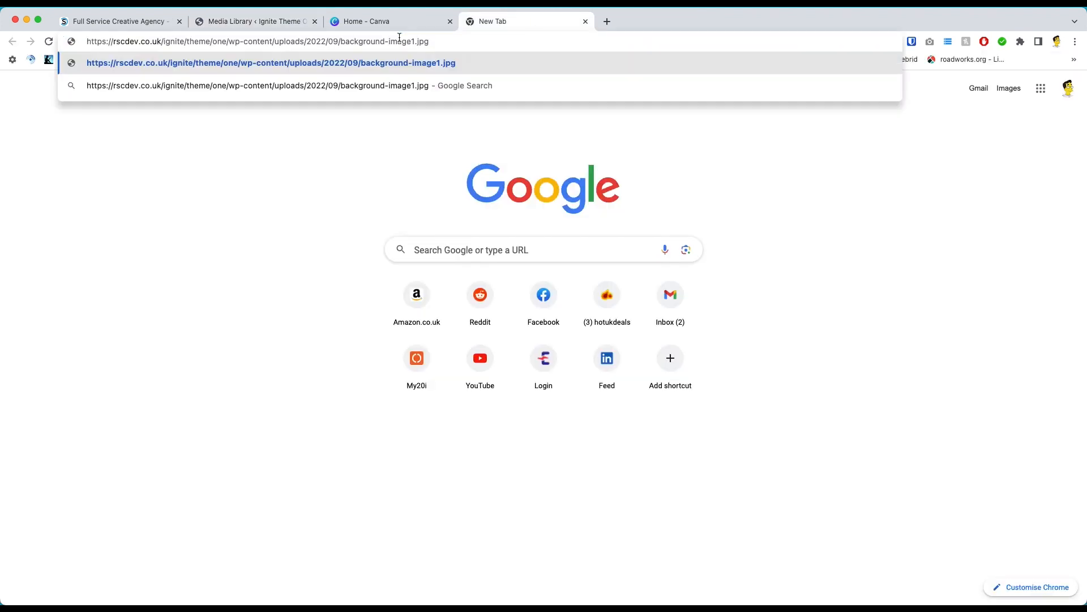
pyautogui.press('Return')
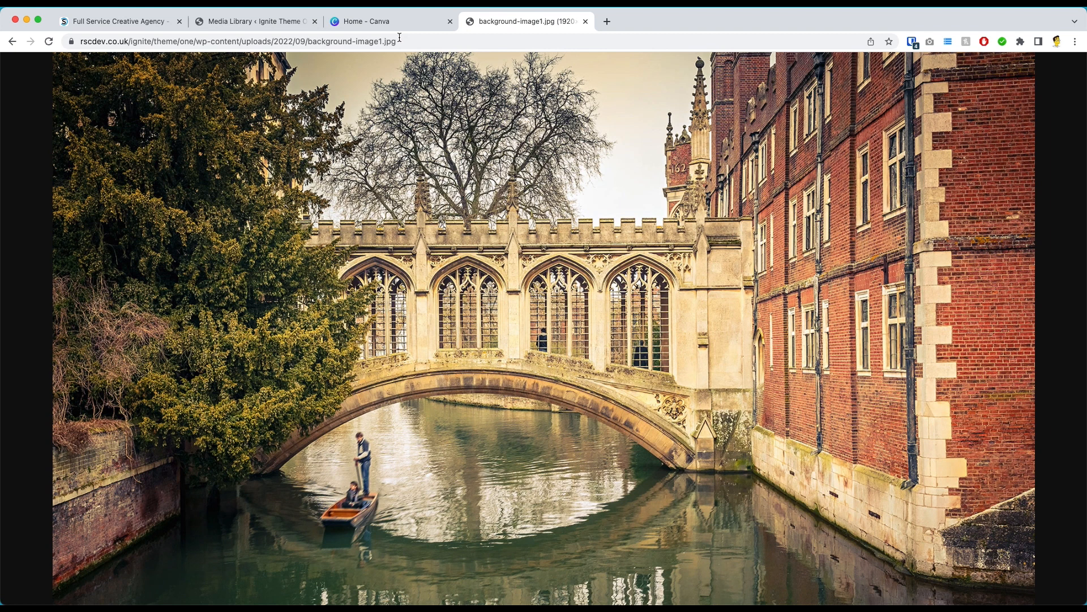
pyautogui.click(586, 21)
pyautogui.click(131, 23)
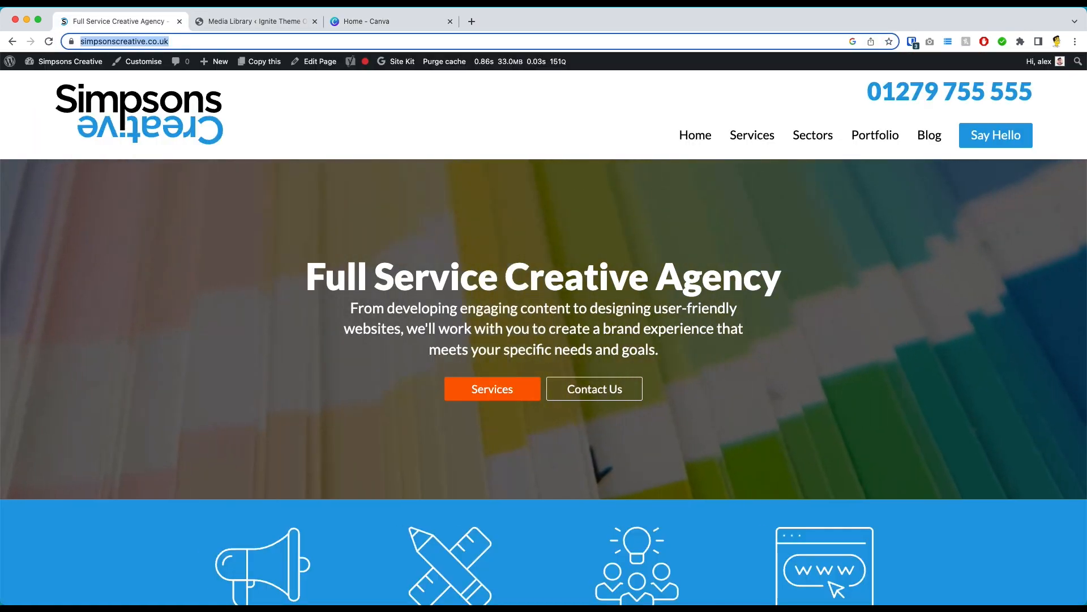
pyautogui.click(252, 21)
pyautogui.click(1056, 83)
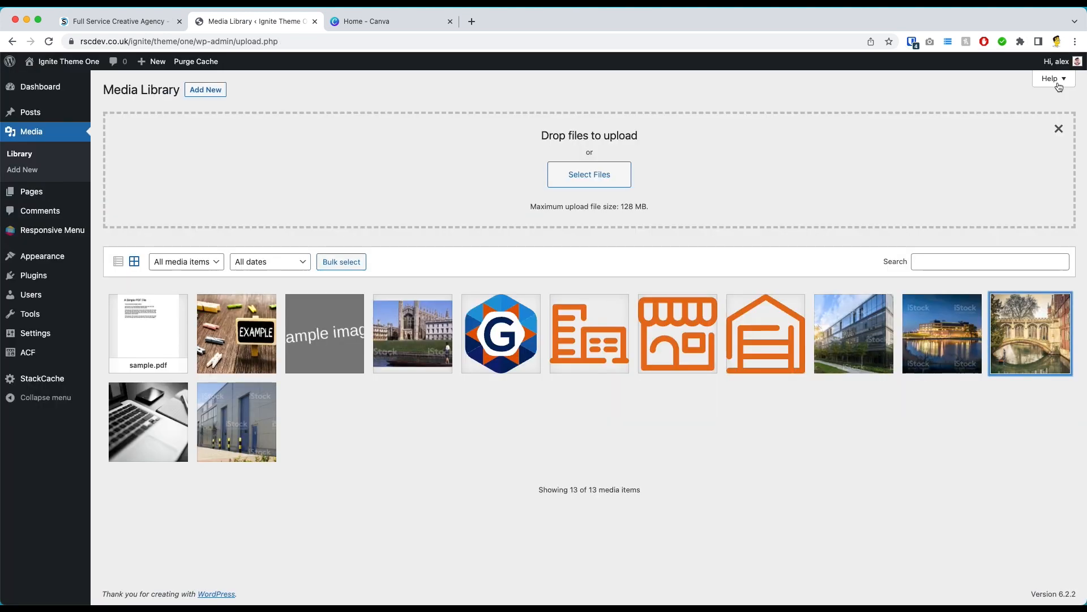
# Step: Copy the file URL of sample.pdf from its attachment details
pyautogui.click(141, 315)
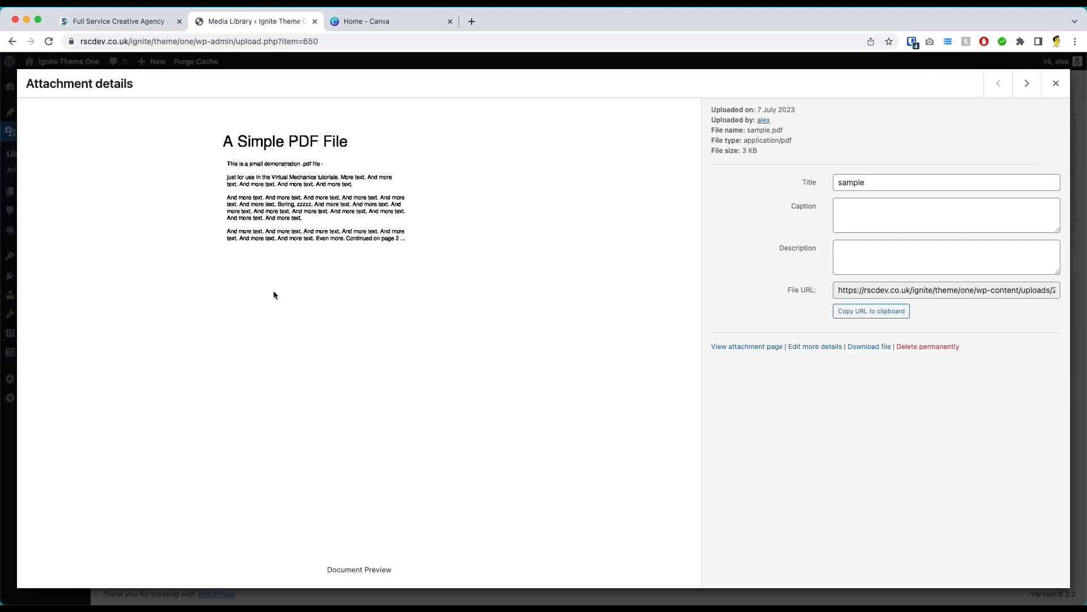
pyautogui.click(844, 311)
pyautogui.click(1056, 83)
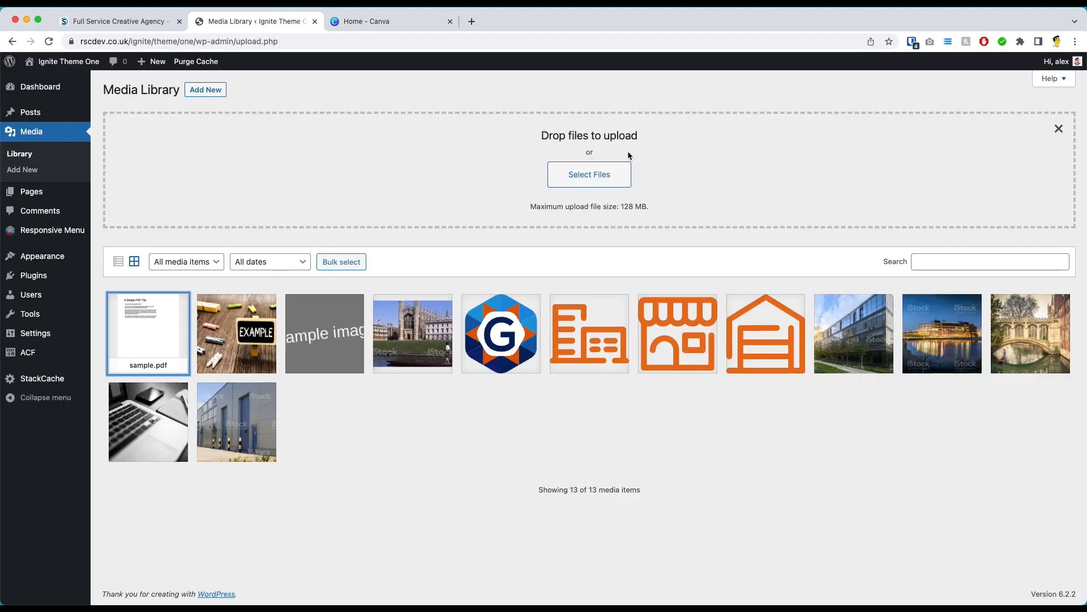
# Step: Open the Test draft post for editing and delete its gallery and image blocks
pyautogui.click(37, 114)
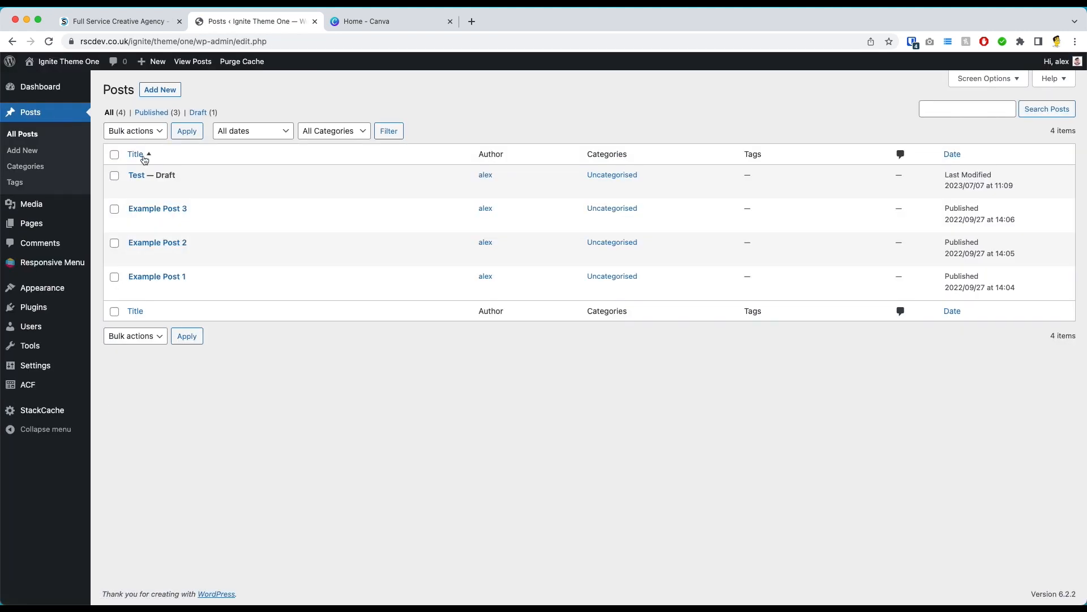
pyautogui.click(139, 191)
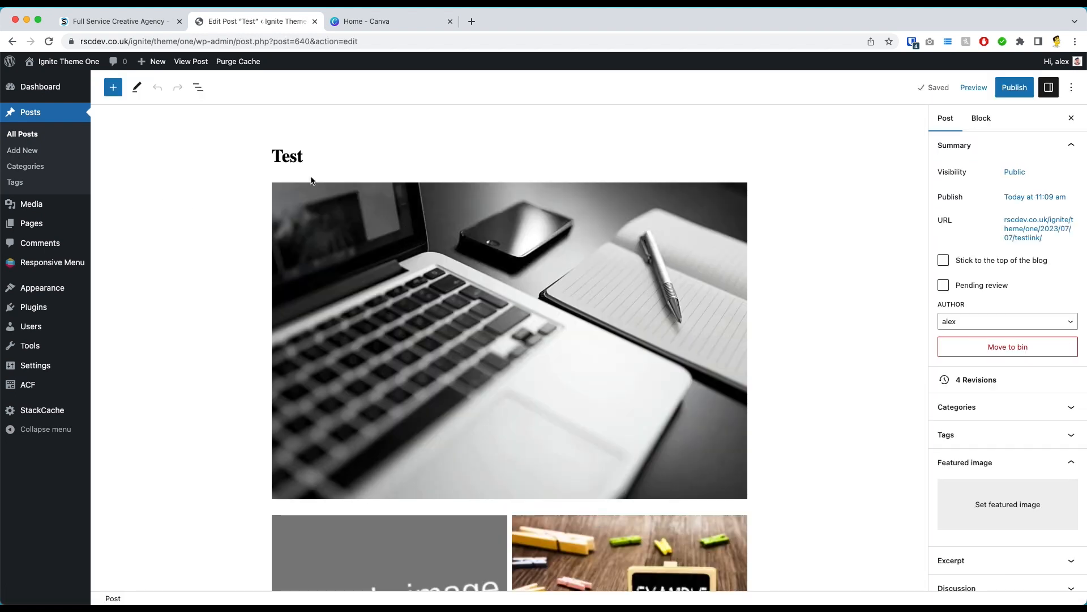
pyautogui.click(198, 88)
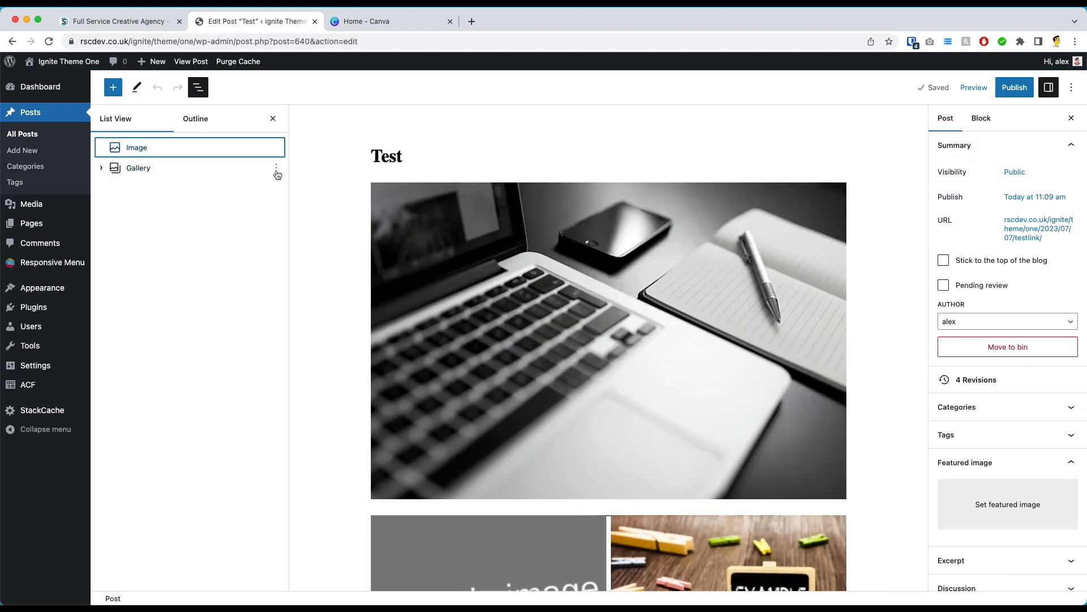
pyautogui.click(277, 170)
pyautogui.click(317, 407)
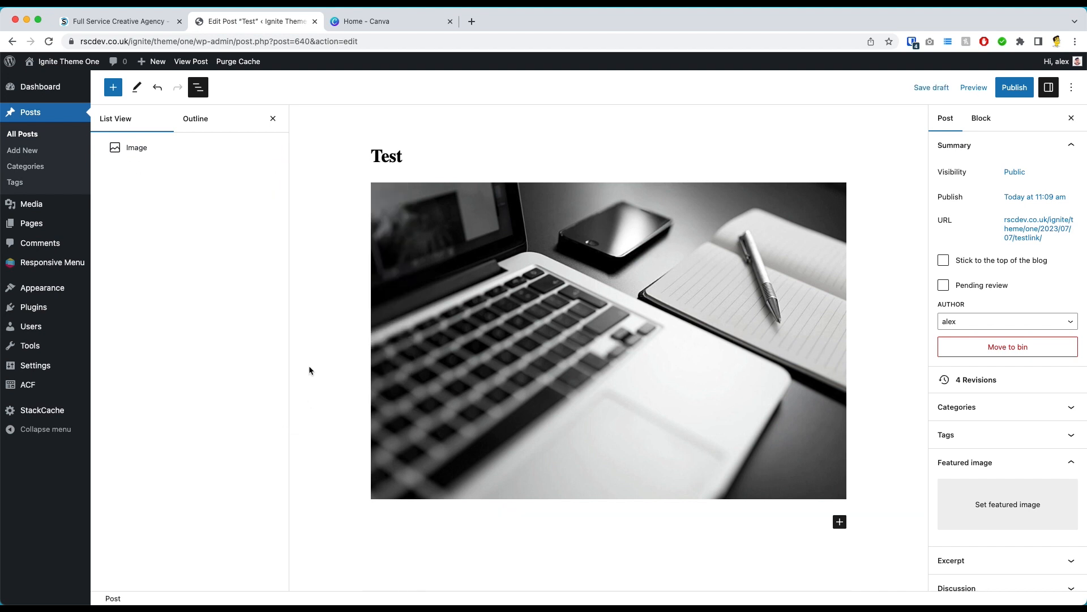
pyautogui.click(276, 148)
pyautogui.click(288, 386)
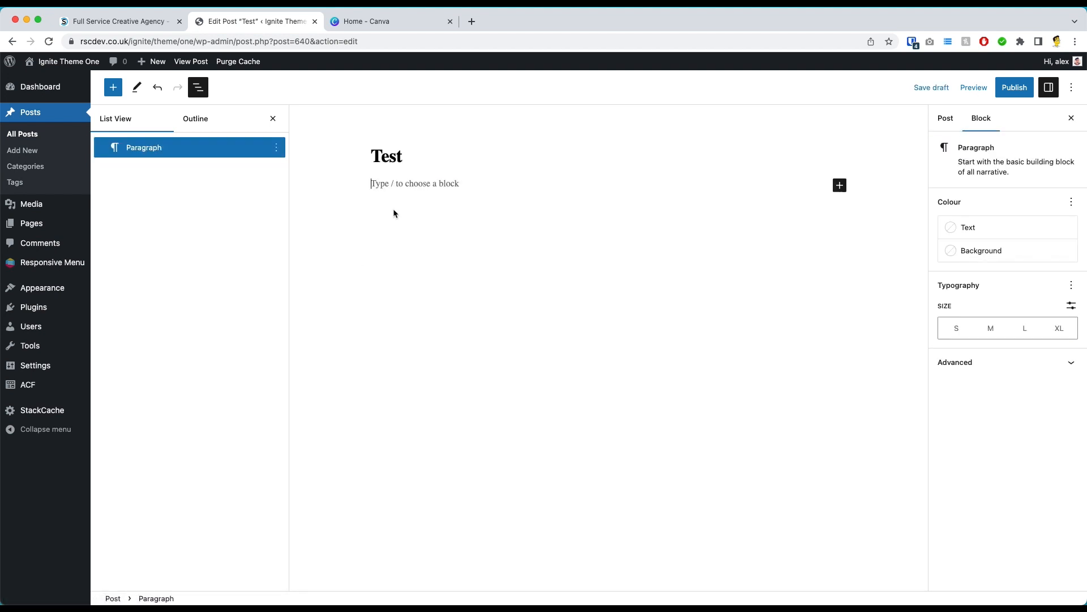
# Step: Write the paragraph "Click here to download our PDF" in the Test post
pyautogui.write('Click here to downloa')
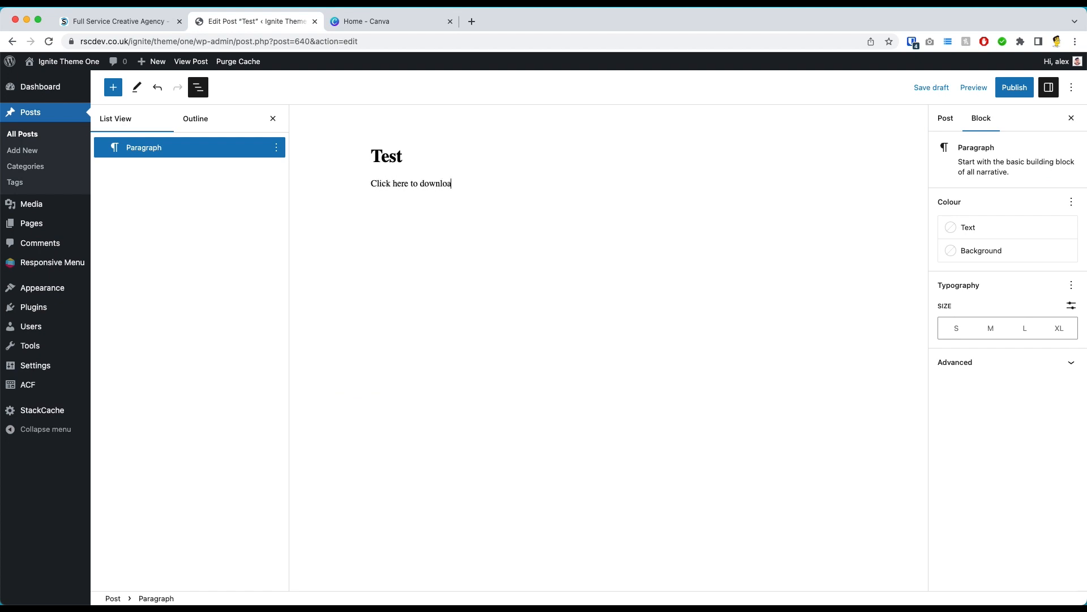
pyautogui.write('d our PDF')
# Step: Link the whole sentence to the copied sample.pdf URL, set it to open in a new tab, and save the draft
pyautogui.tripleClick(417, 182)
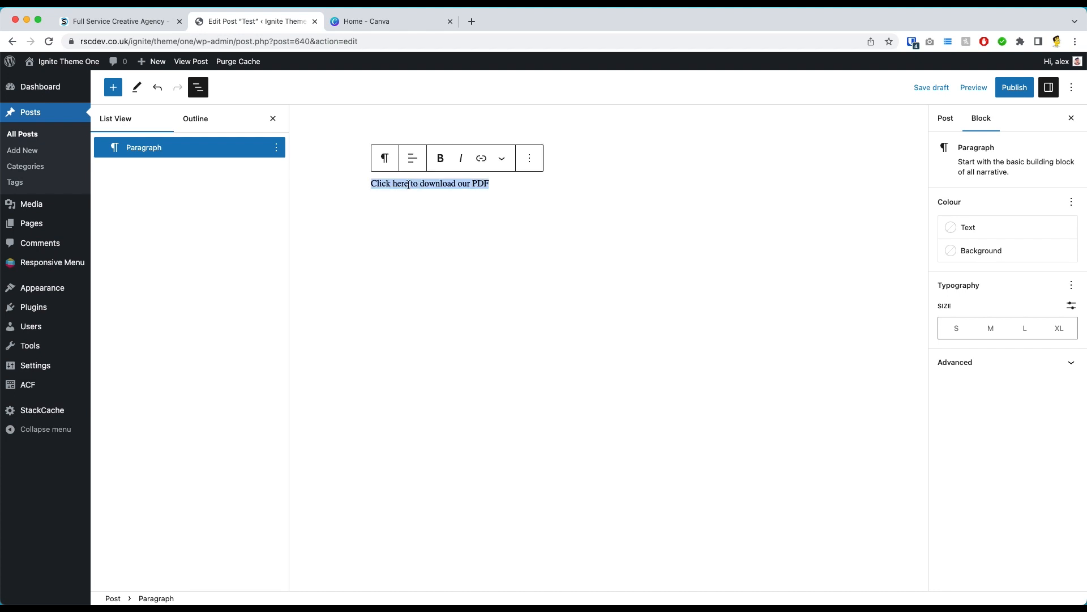
pyautogui.click(481, 165)
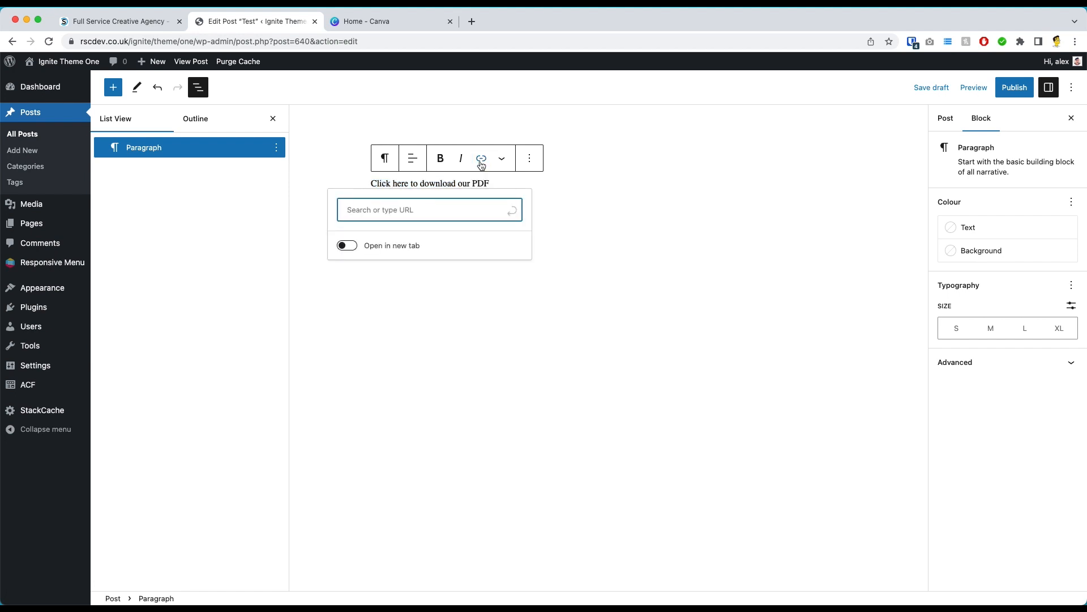
pyautogui.press('super+v')
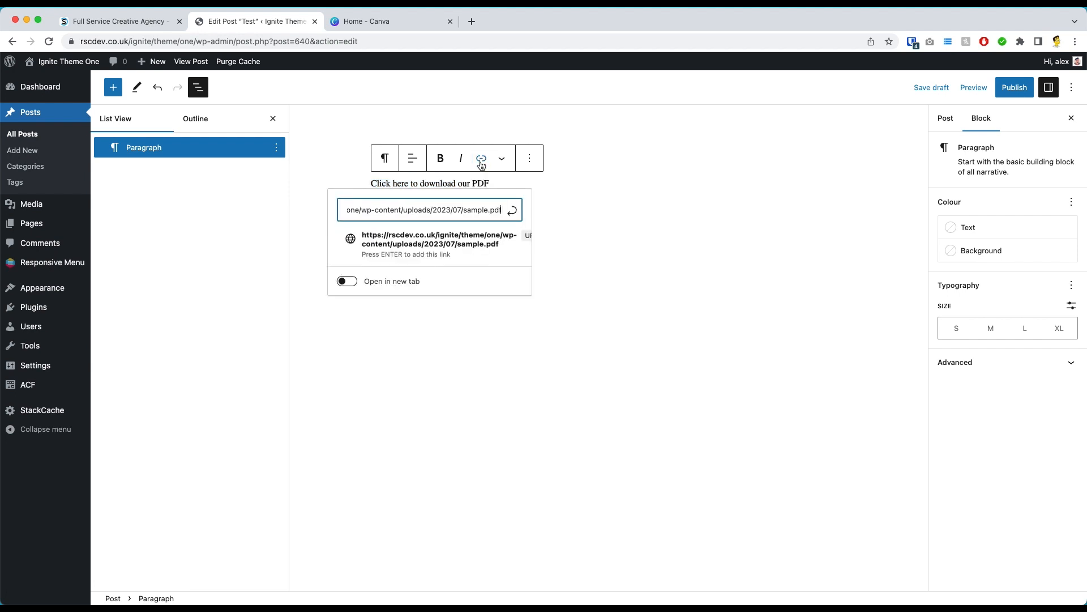
pyautogui.click(351, 283)
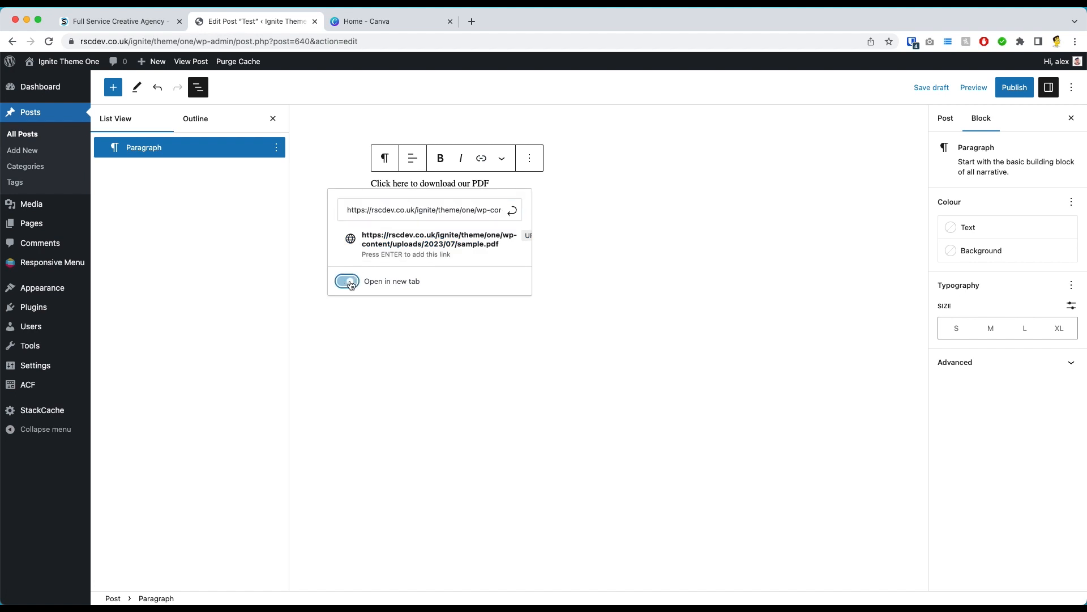
pyautogui.click(512, 210)
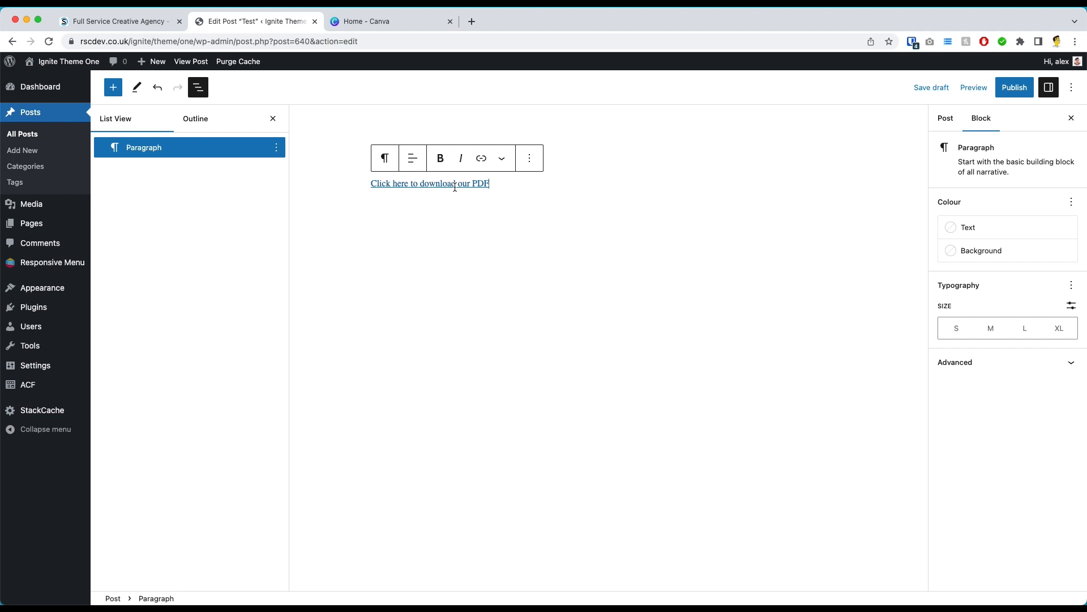
pyautogui.click(929, 87)
# Step: Examine the file URL in sample.pdf's attachment details in the media library
pyautogui.click(64, 205)
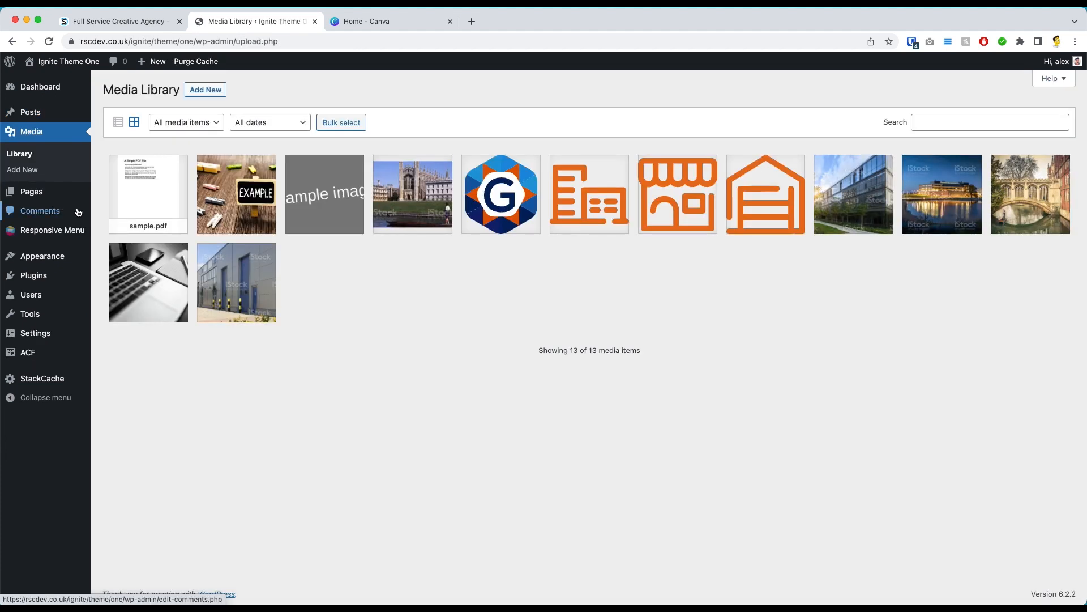
pyautogui.click(151, 210)
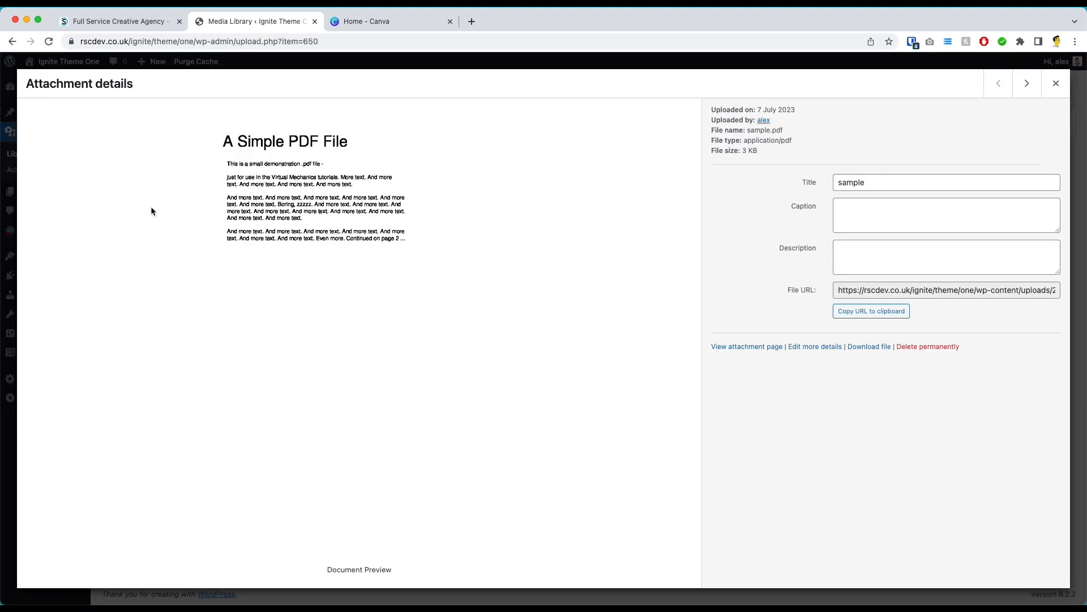
pyautogui.moveTo(906, 290); pyautogui.dragTo(969, 287)
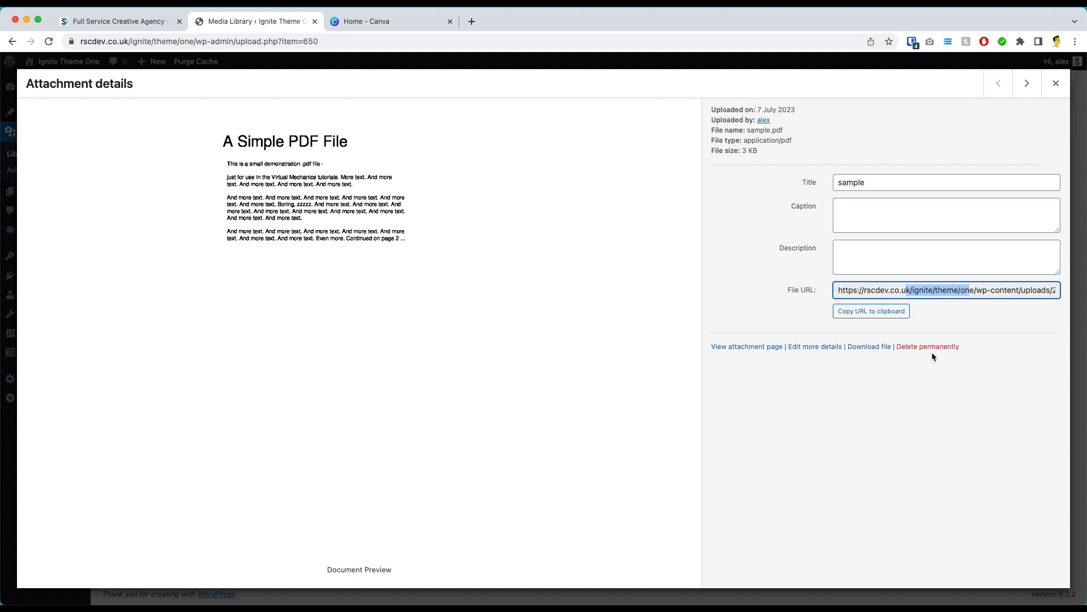
pyautogui.click(1054, 84)
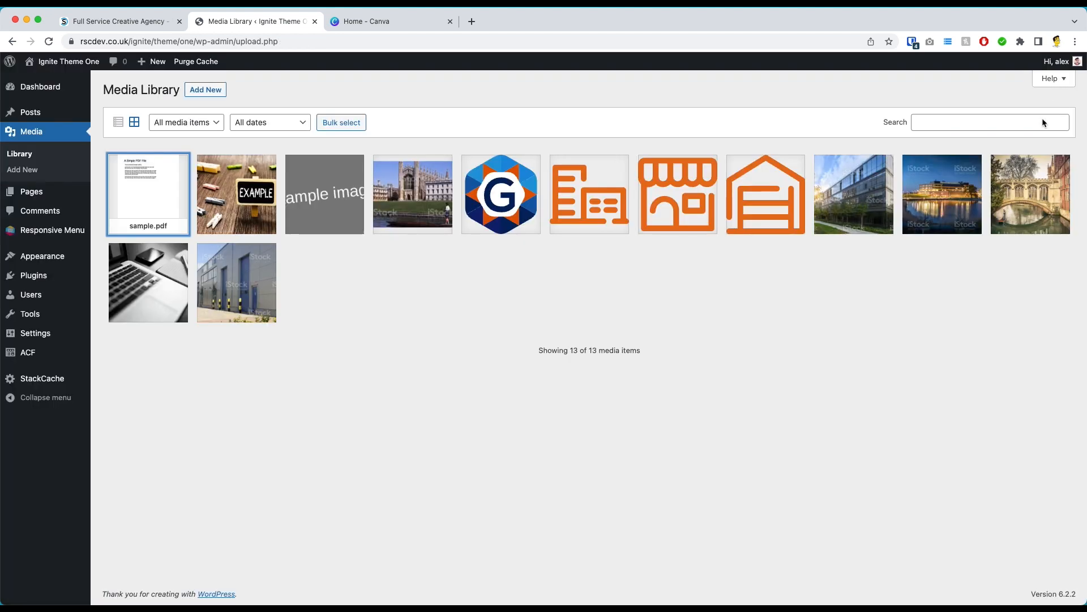
# Step: Reopen the Test draft for editing and hide and show its post settings
pyautogui.click(40, 112)
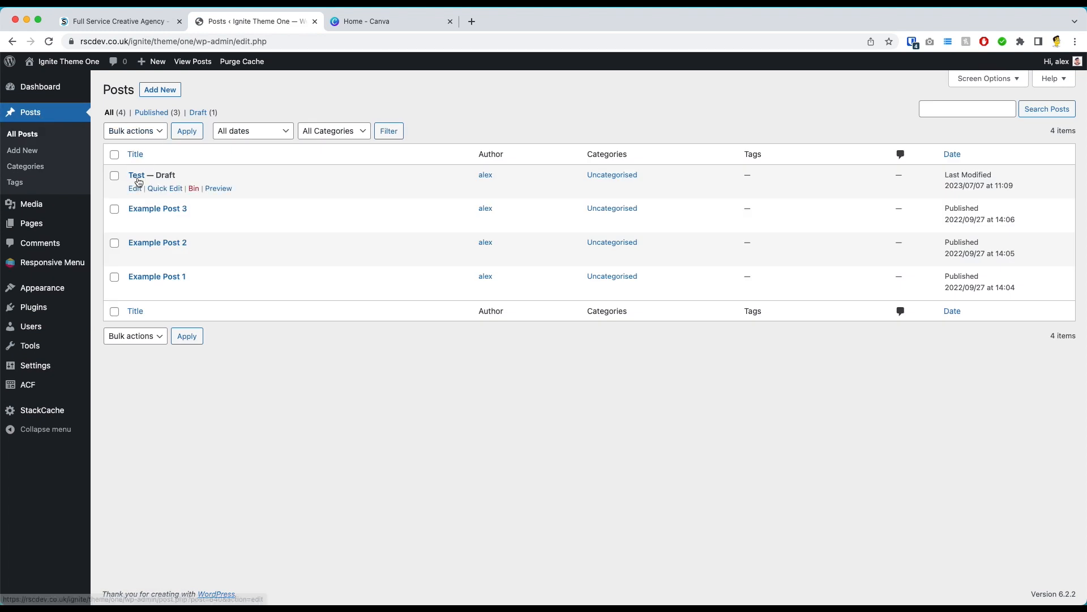
pyautogui.click(133, 188)
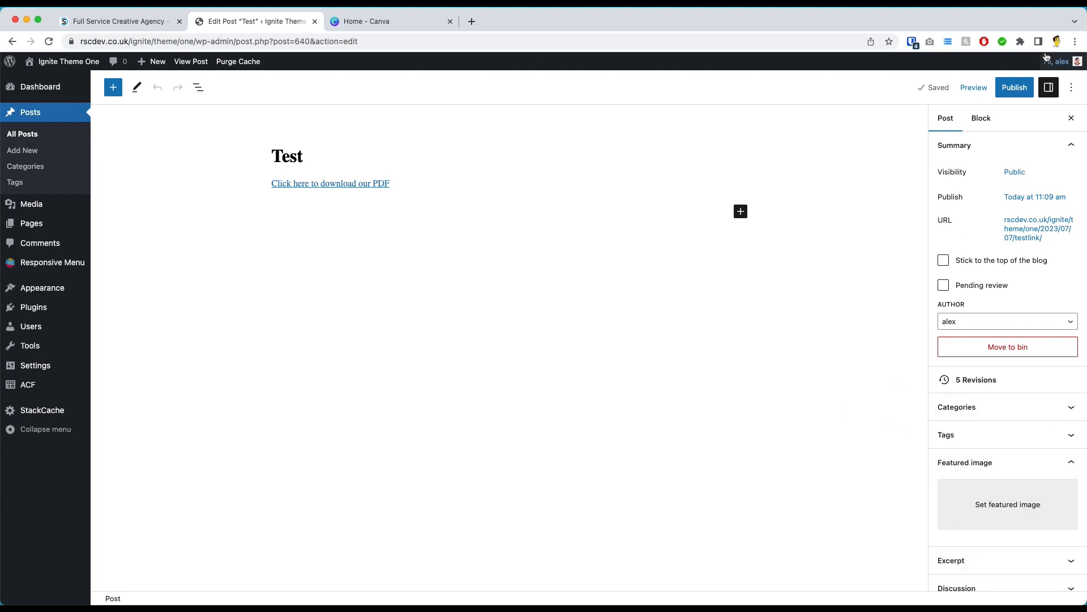
pyautogui.click(1049, 88)
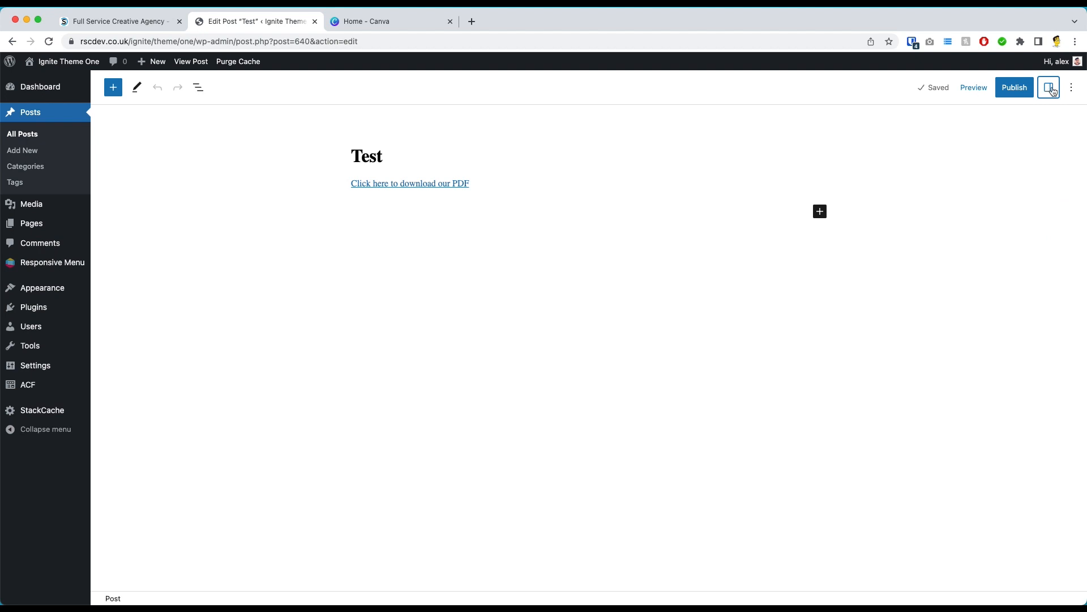
pyautogui.click(1049, 87)
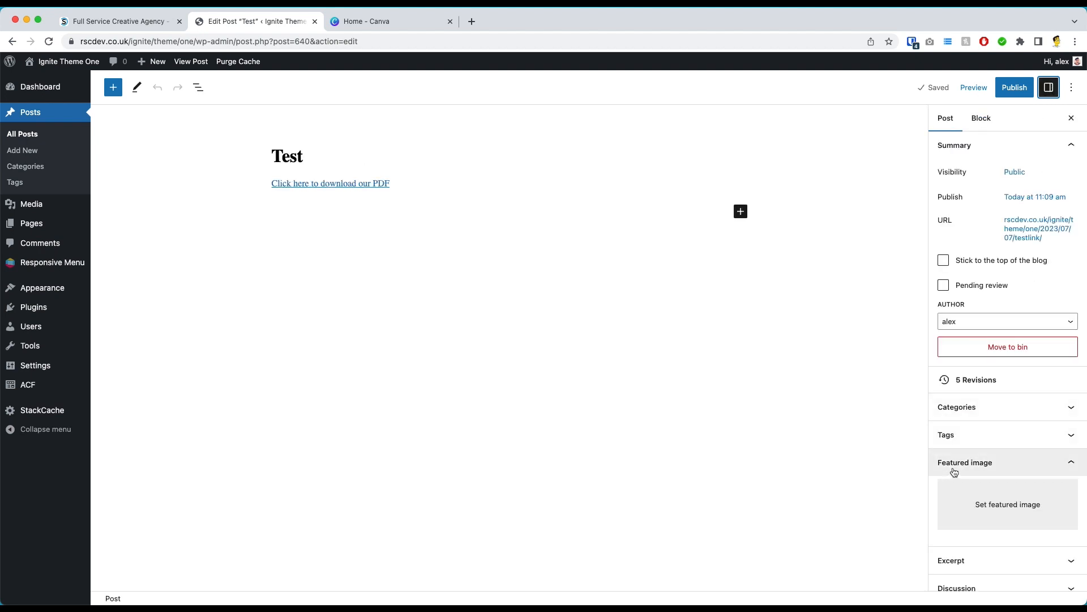
# Step: Set the picture of the EXAMPLE chalkboard sign from the media library as the post's featured image
pyautogui.click(1074, 465)
pyautogui.click(1074, 466)
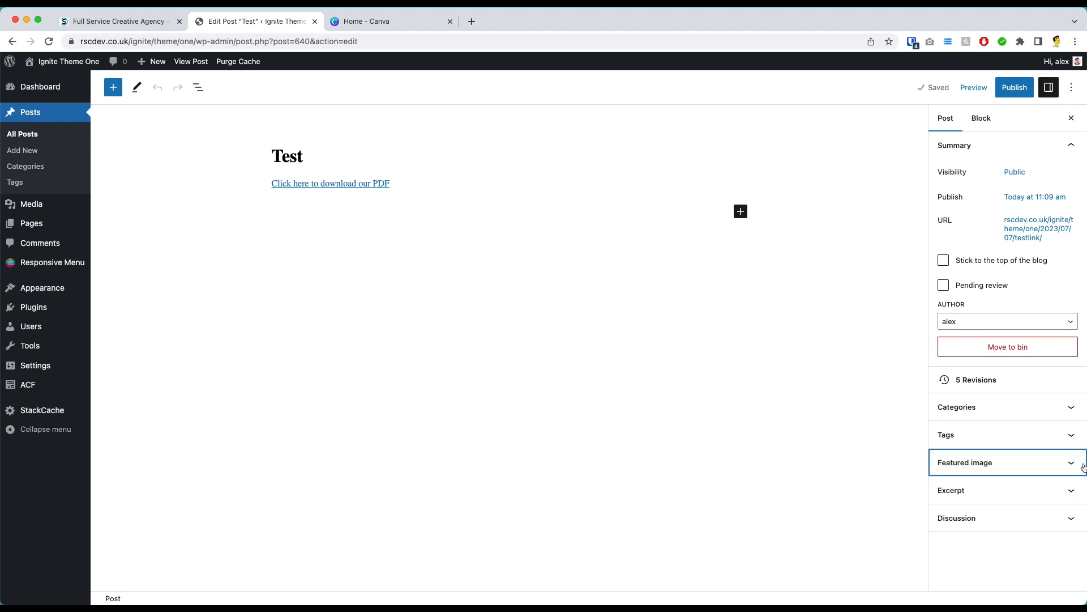
pyautogui.click(1075, 467)
pyautogui.click(1074, 466)
pyautogui.click(1075, 466)
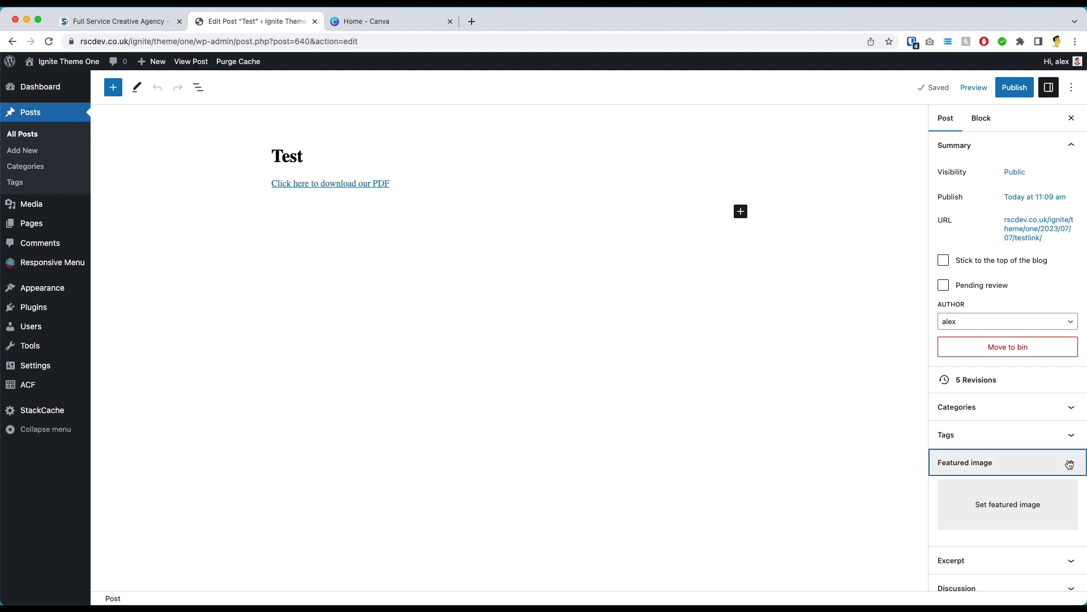
pyautogui.click(991, 503)
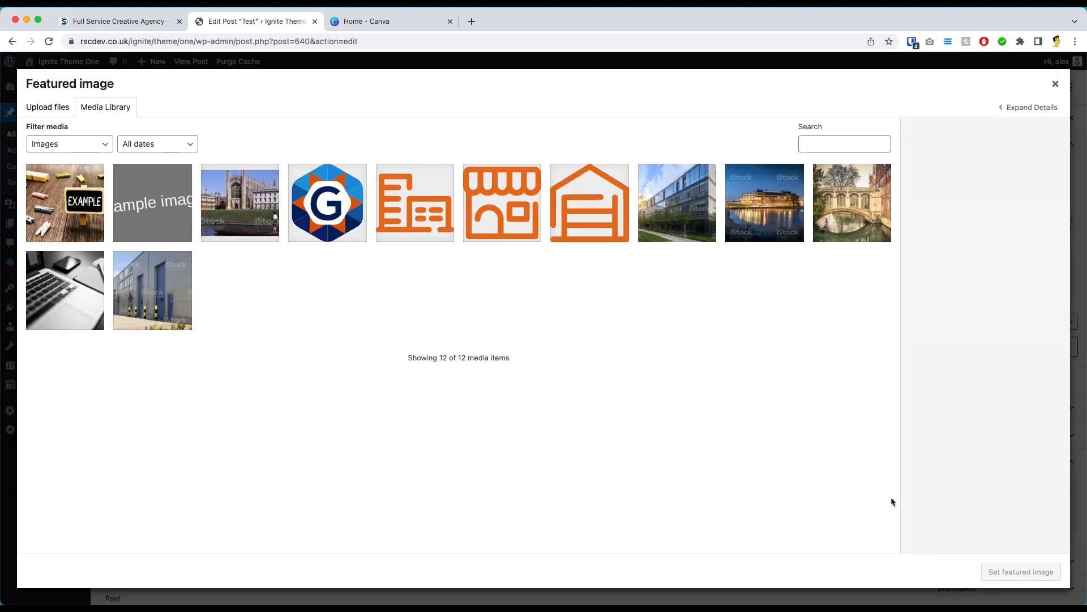
pyautogui.click(87, 203)
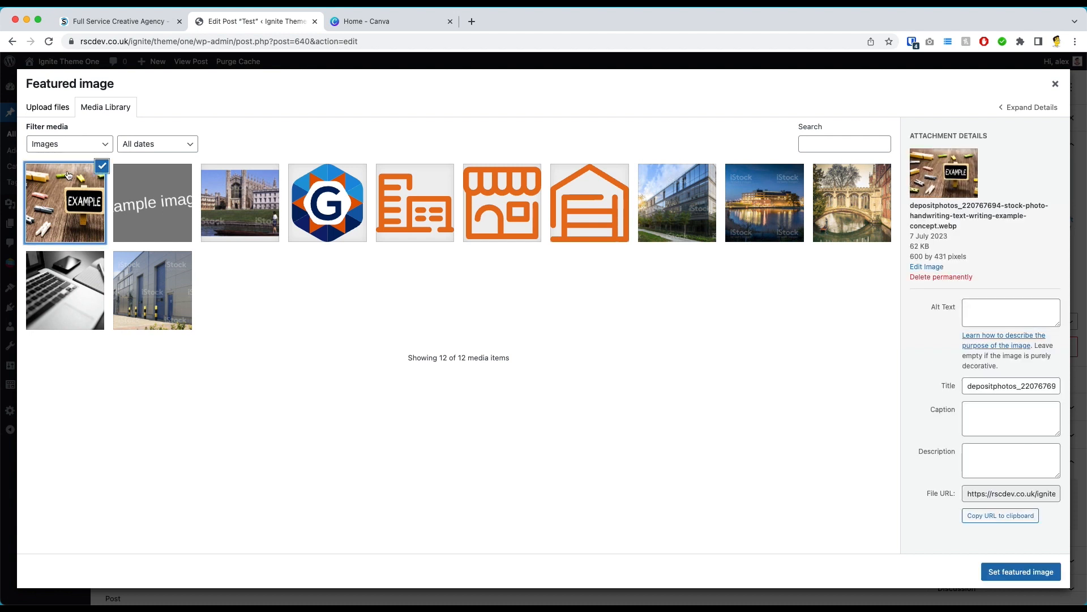
pyautogui.click(1021, 571)
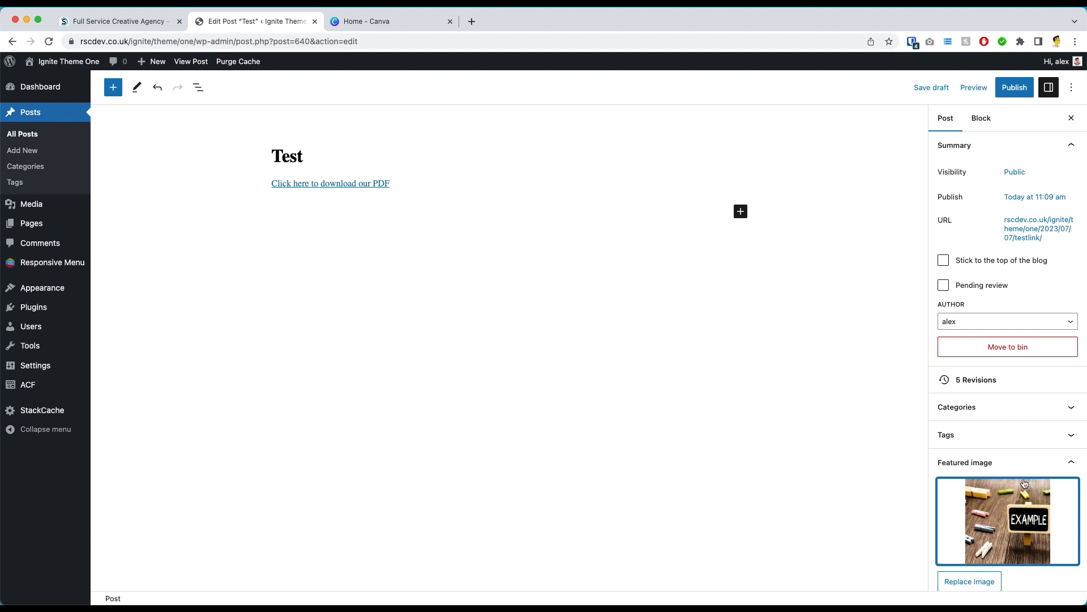
# Step: Save the draft and open the site's Blog page in a separate browser tab
pyautogui.click(934, 89)
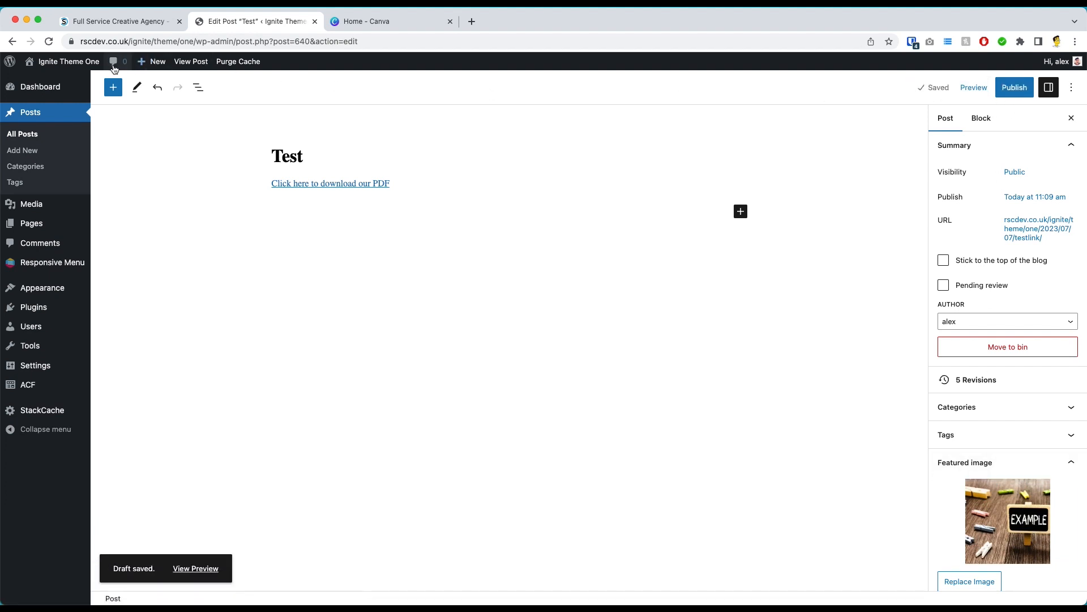
pyautogui.rightClick(76, 64)
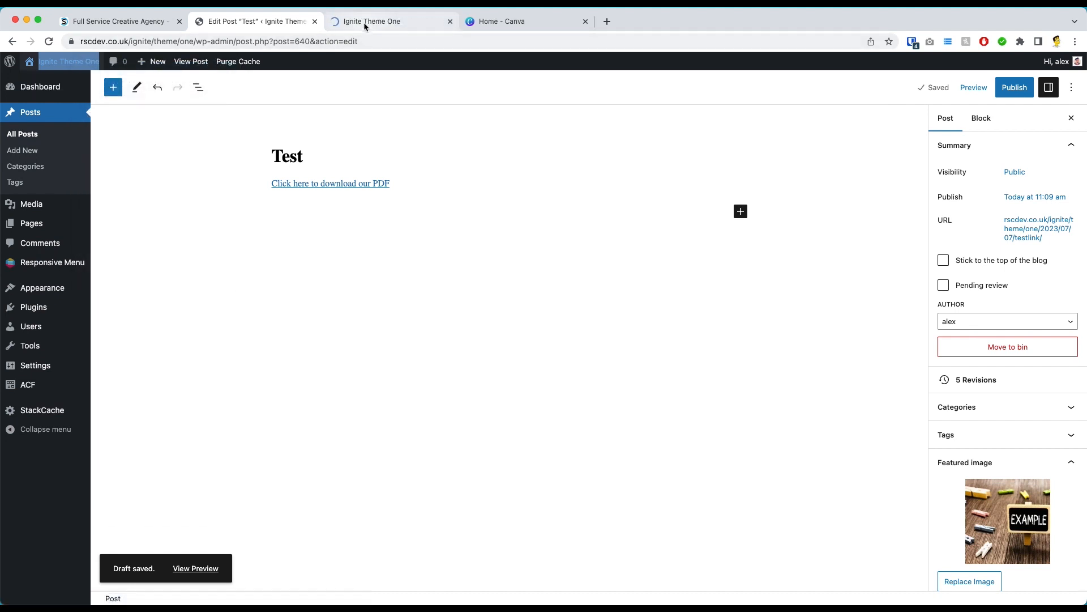
pyautogui.click(364, 22)
pyautogui.click(957, 116)
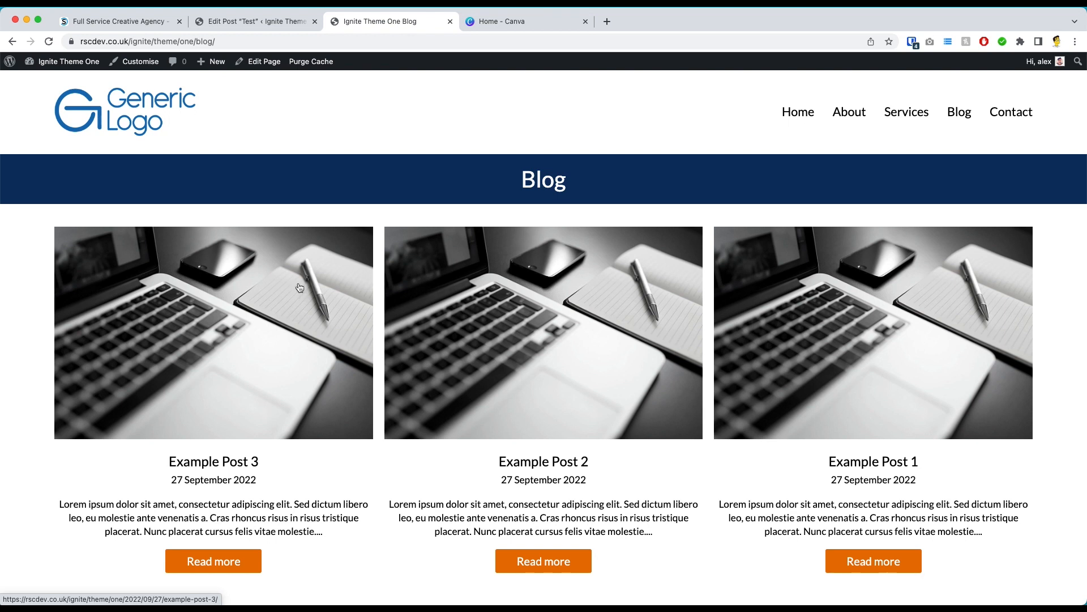
# Step: Examine the featured image of Example Post 3 on the live post and in its editor, and return to the Blog page
pyautogui.click(174, 286)
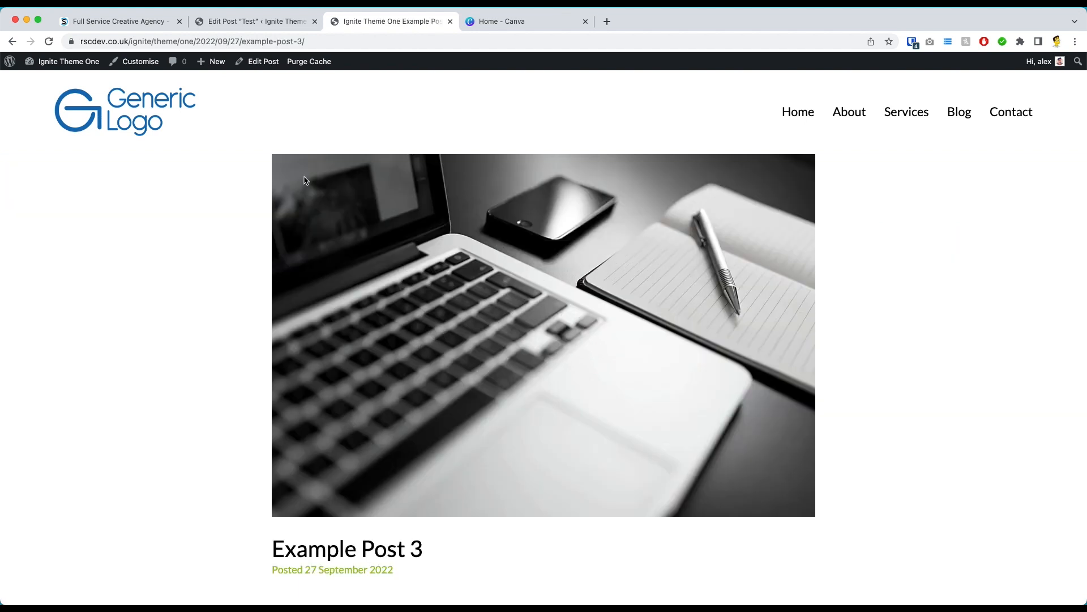
pyautogui.scroll(-10, 453, 430)
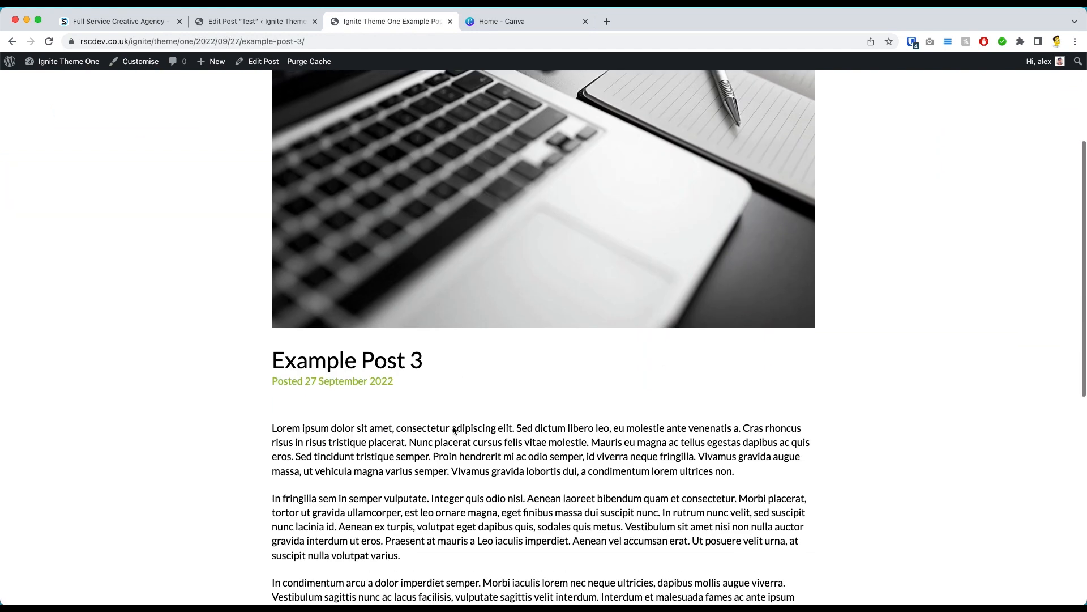
pyautogui.scroll(15, 456, 427)
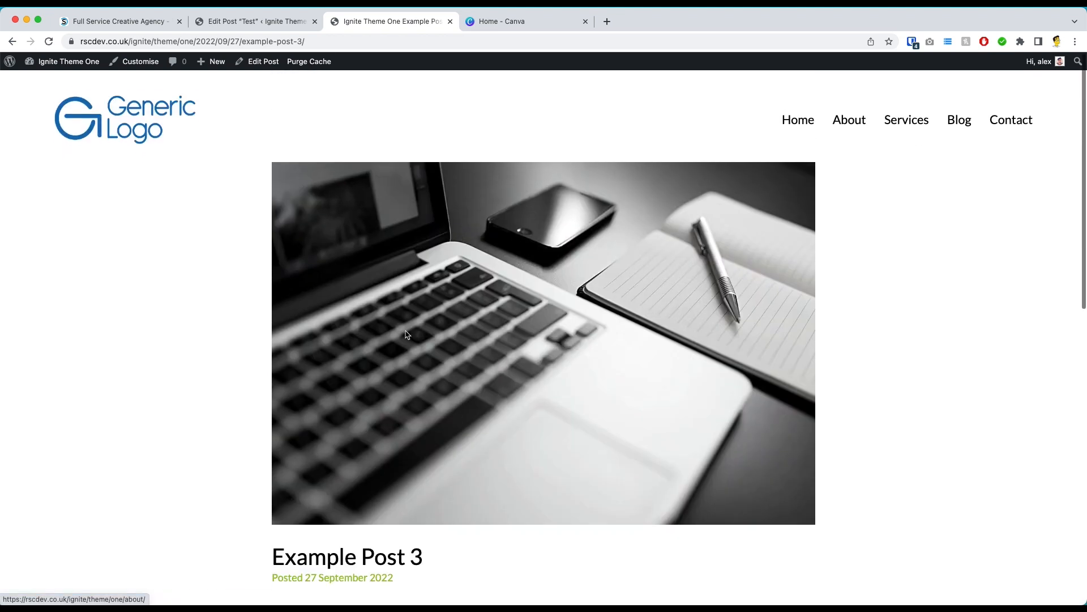
pyautogui.click(259, 62)
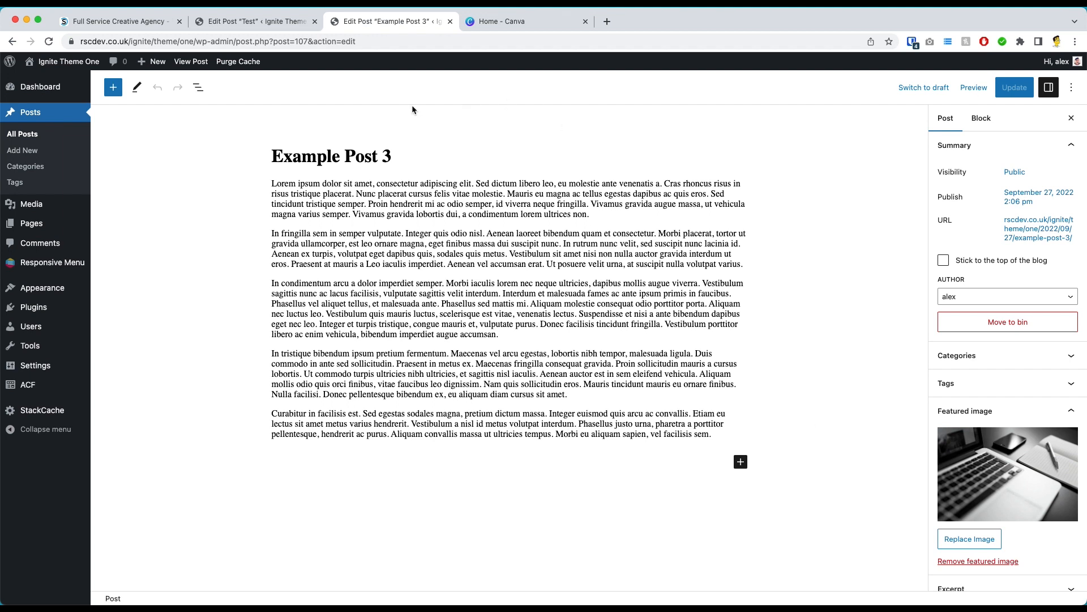
pyautogui.click(181, 62)
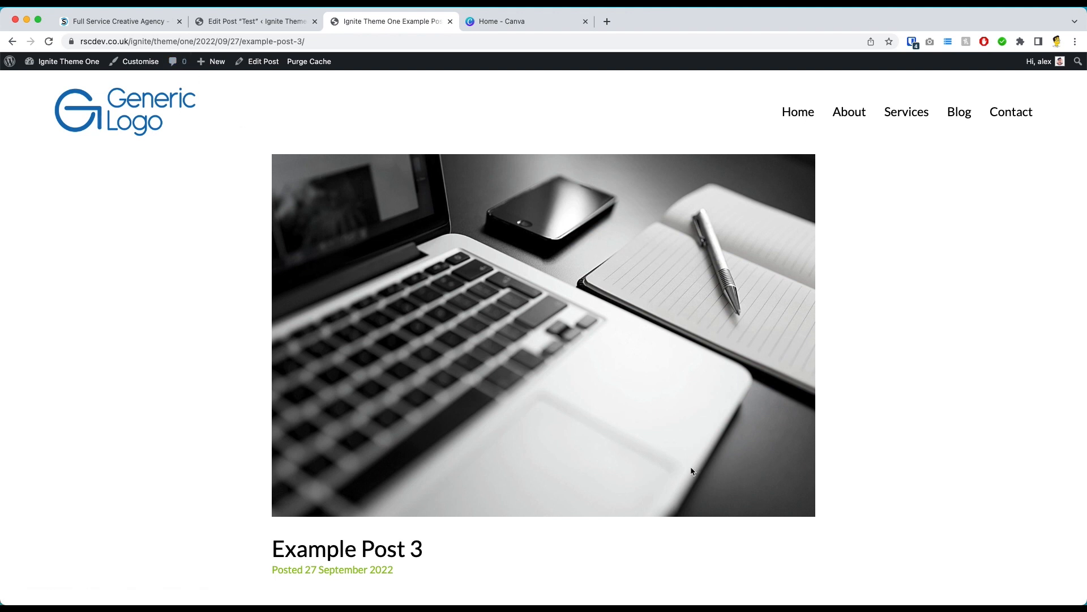
pyautogui.click(959, 113)
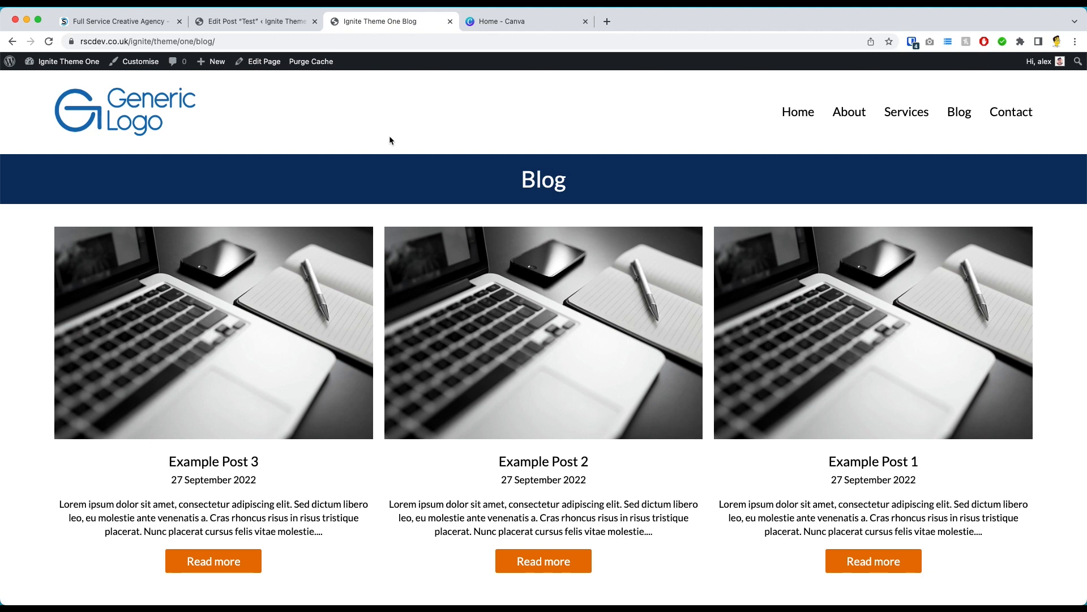
# Step: Switch to Canva and create a new custom-size design of 1920 × 1080 px
pyautogui.click(525, 22)
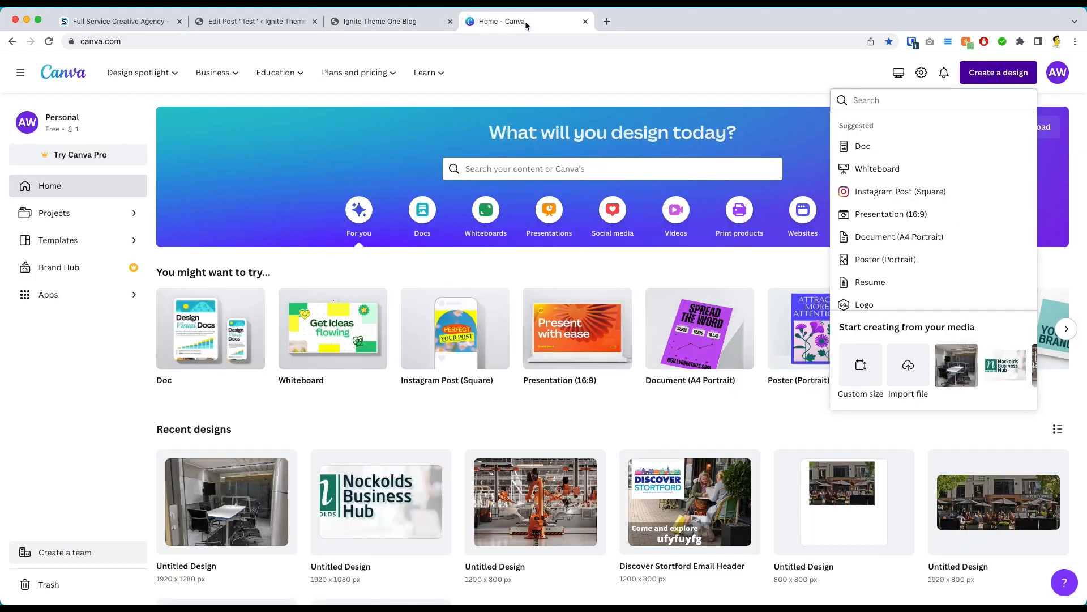
pyautogui.click(766, 96)
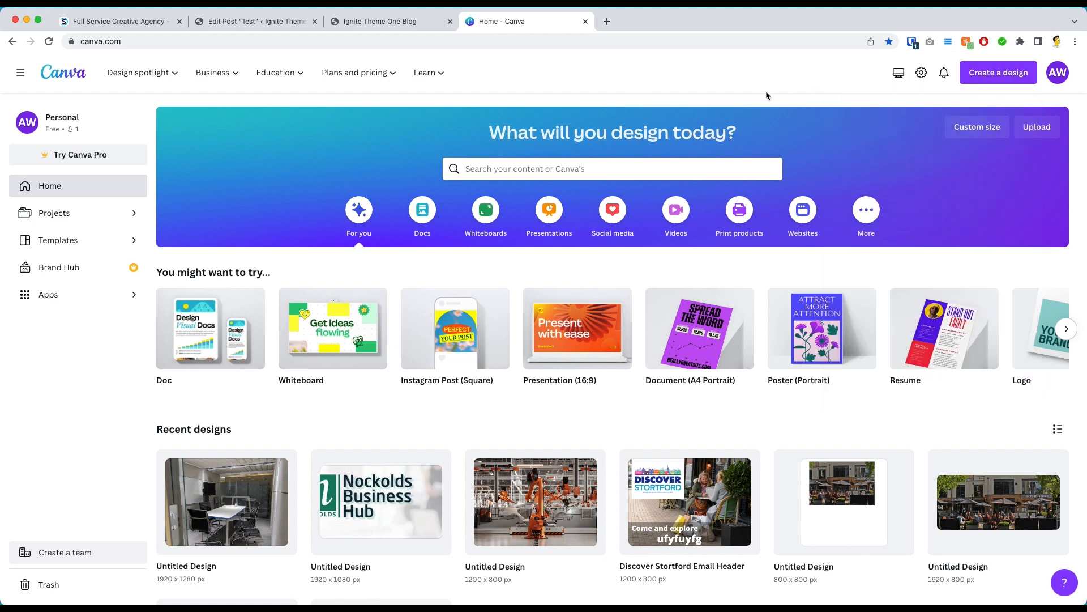
pyautogui.click(986, 79)
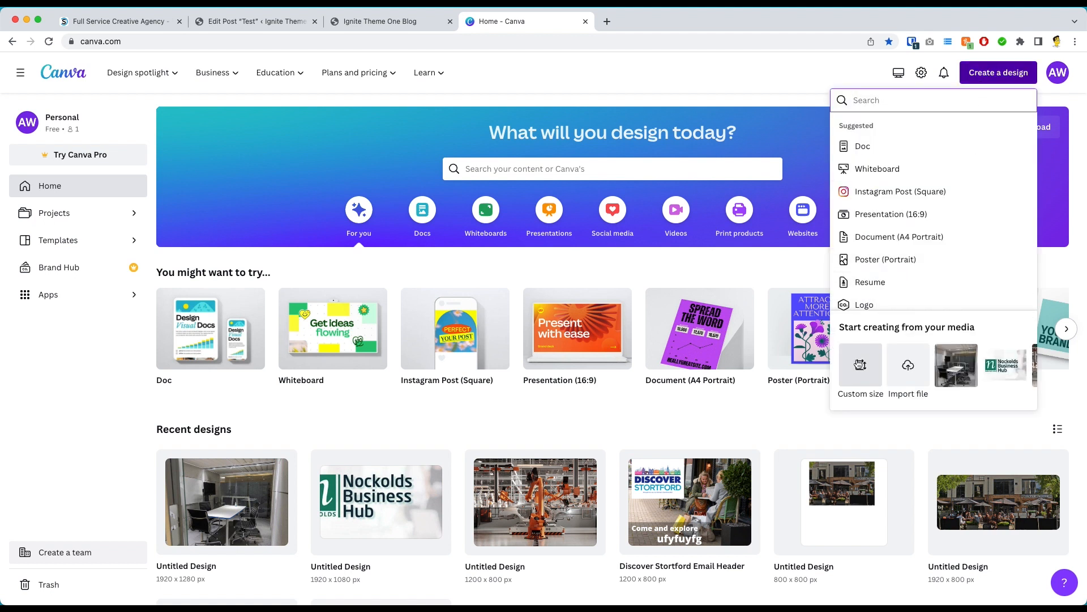
pyautogui.click(860, 365)
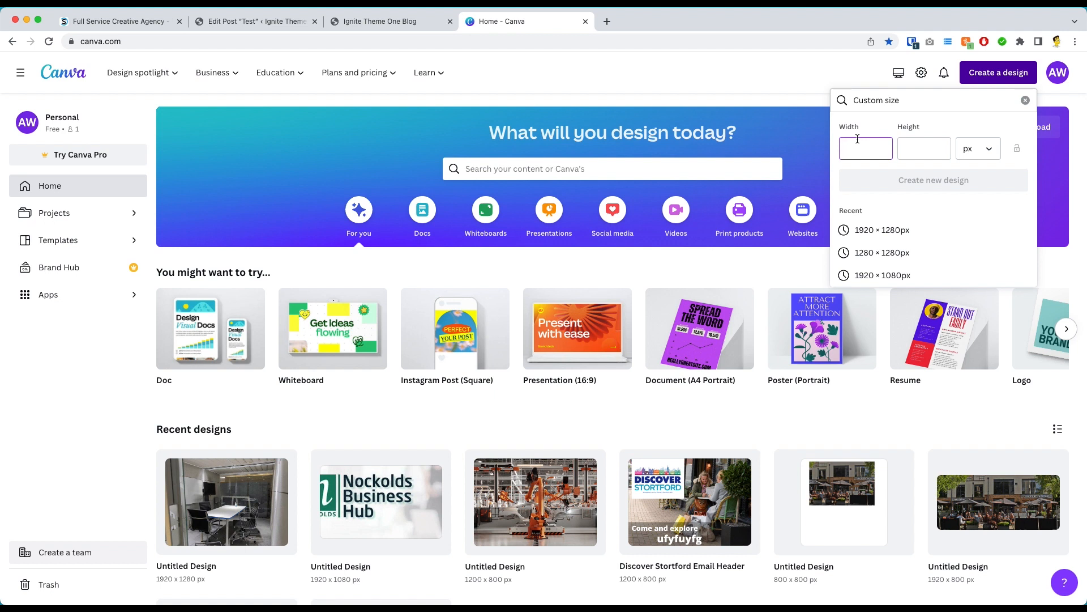
pyautogui.write('1920')
pyautogui.click(899, 147)
pyautogui.write('1')
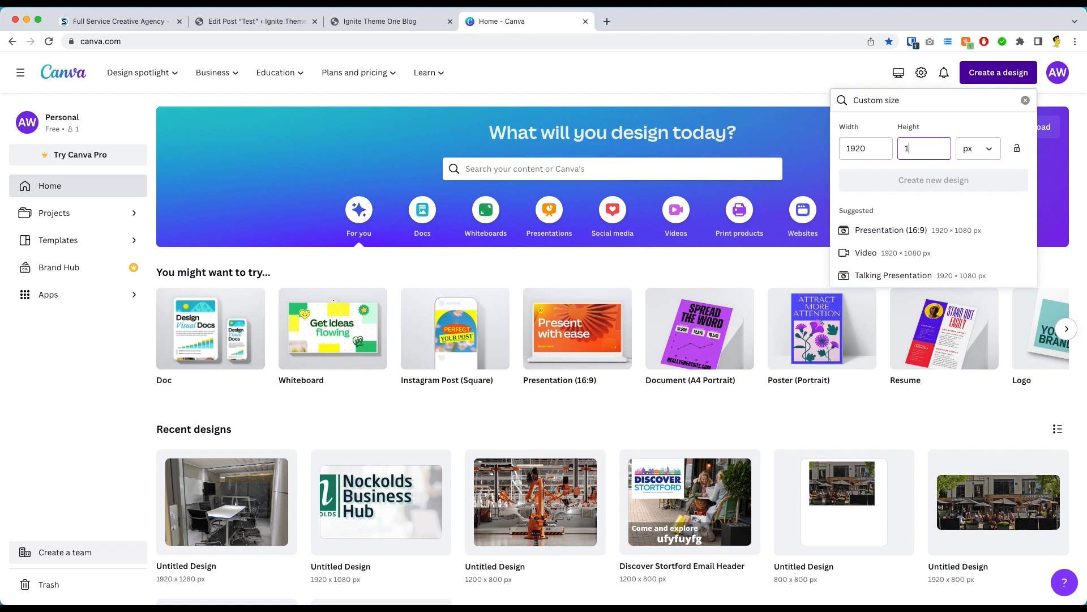
pyautogui.write('080')
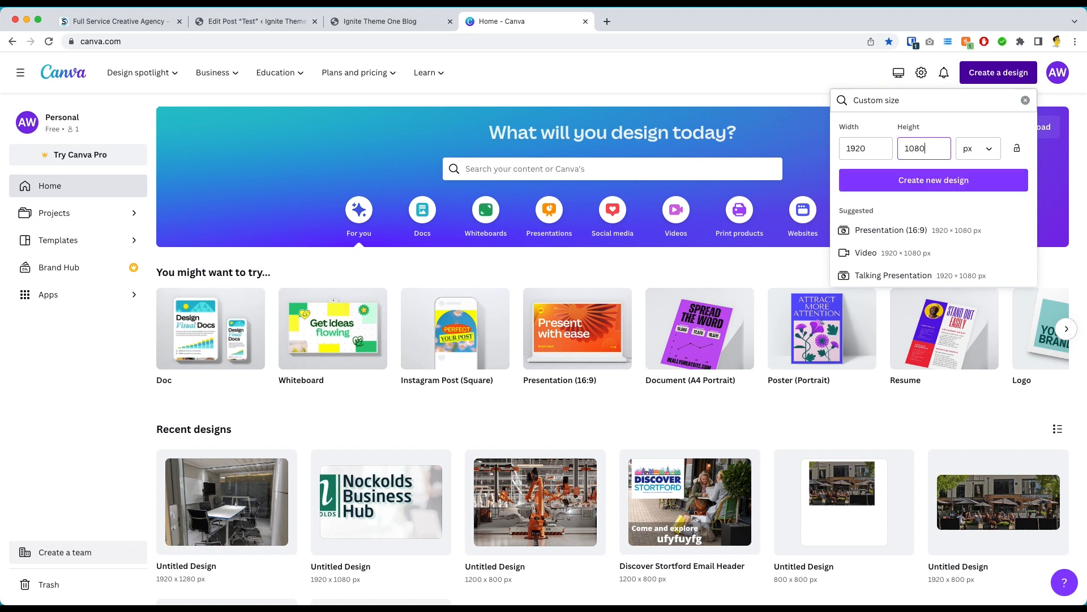
pyautogui.click(899, 181)
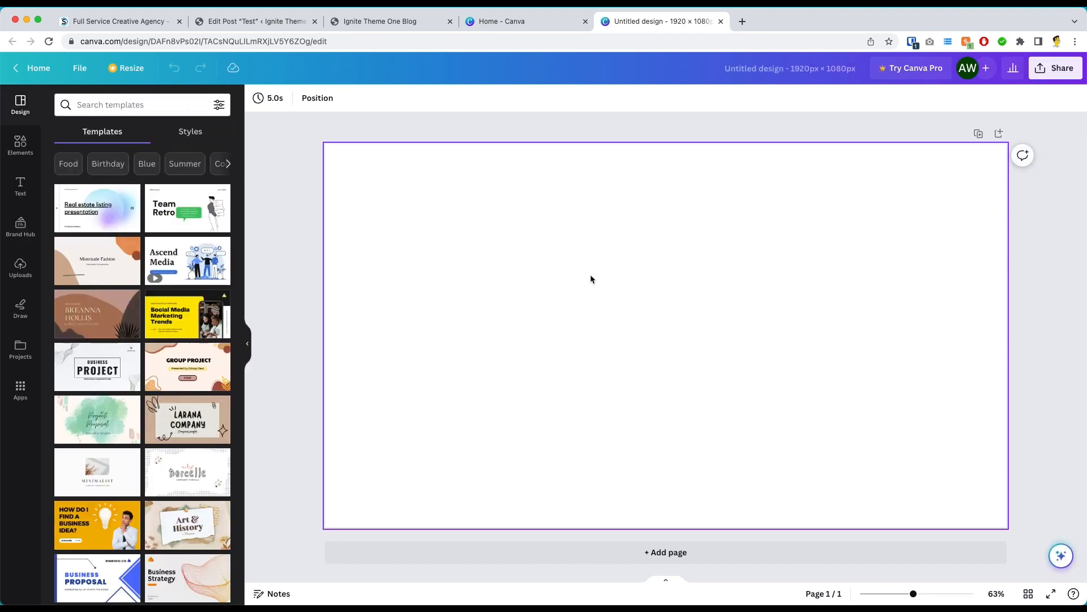
# Step: Add the snowy river photo from the computer to the blank page and align it with the page's upper-left corner
pyautogui.moveTo(12, 428); pyautogui.dragTo(542, 223)
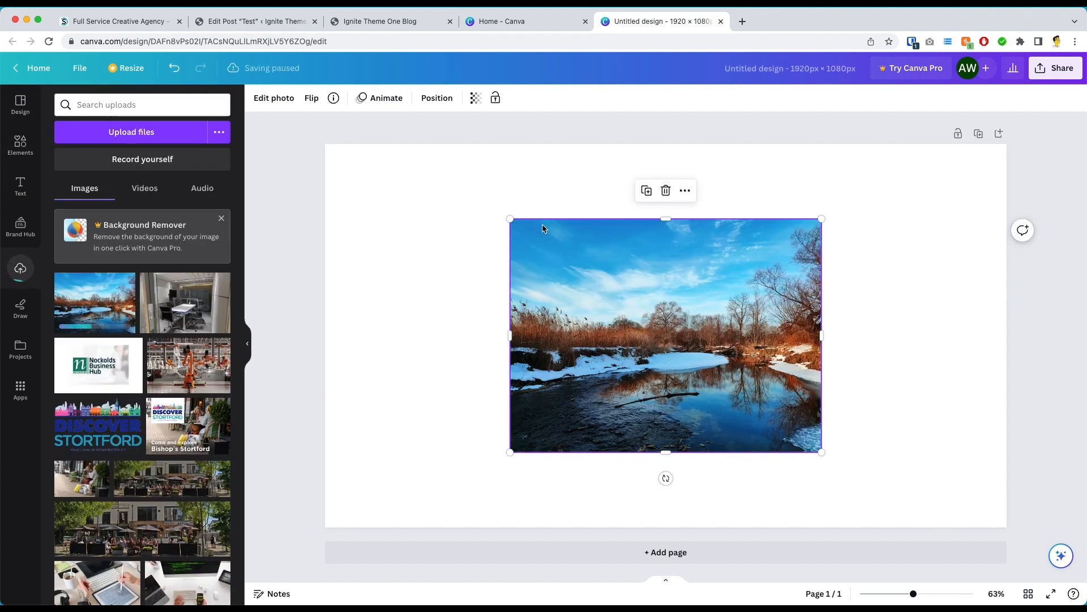
pyautogui.moveTo(549, 231)
pyautogui.mouseDown()
pyautogui.moveTo(543, 223)
pyautogui.moveTo(539, 236)
pyautogui.mouseUp()
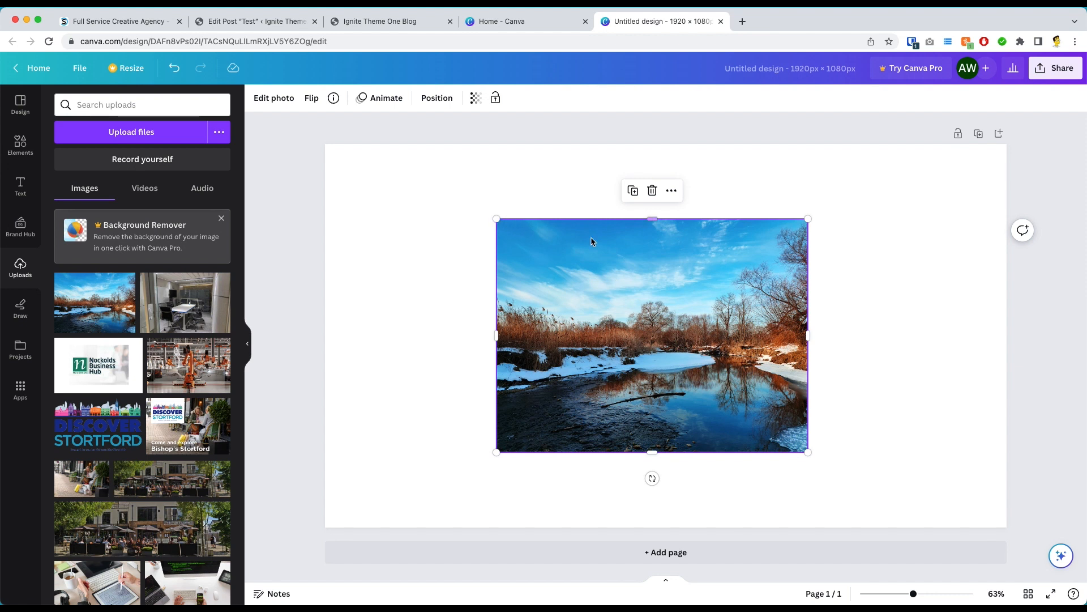
pyautogui.moveTo(640, 266); pyautogui.dragTo(468, 192)
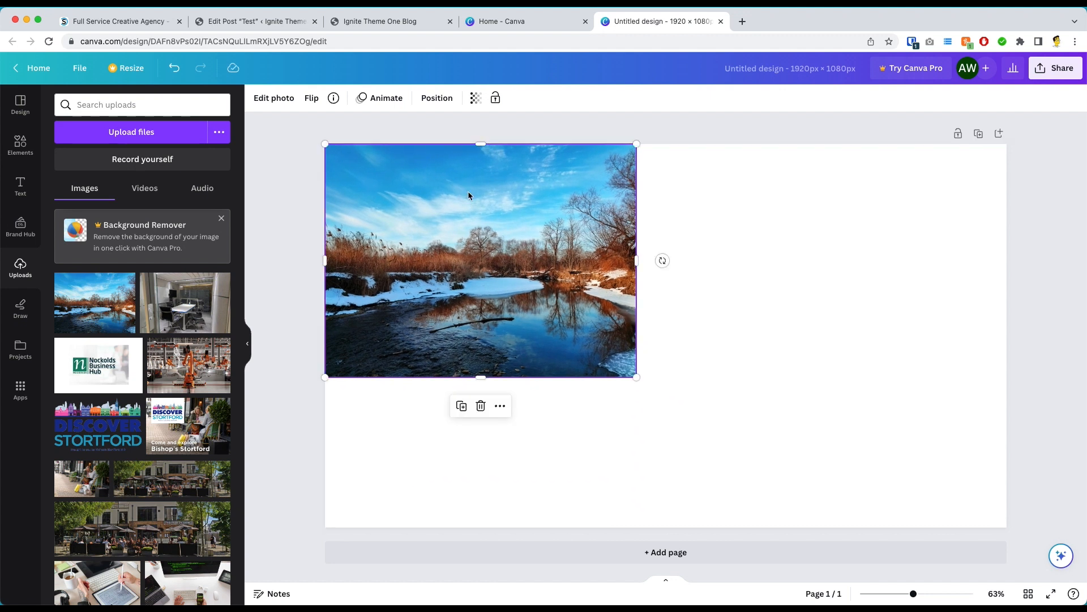
pyautogui.moveTo(361, 183)
pyautogui.mouseDown()
pyautogui.moveTo(391, 194)
pyautogui.moveTo(364, 181)
pyautogui.mouseUp()
# Step: Enlarge the river photo to cover the whole page, shift it vertically to frame the scene, and deselect it
pyautogui.moveTo(636, 378); pyautogui.dragTo(1051, 593)
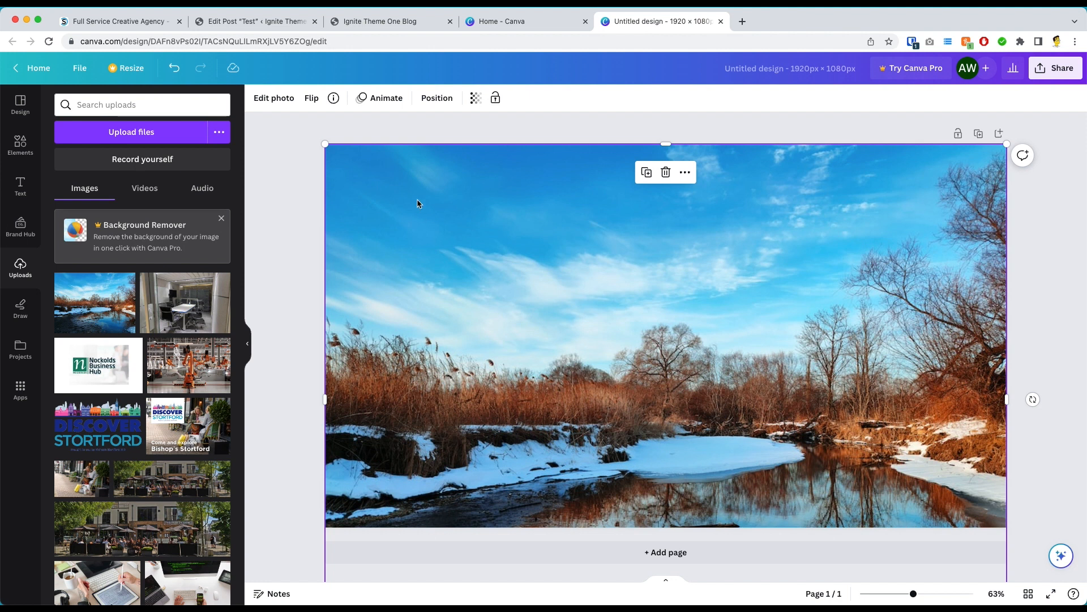
pyautogui.moveTo(570, 356)
pyautogui.mouseDown()
pyautogui.moveTo(571, 301)
pyautogui.moveTo(568, 355)
pyautogui.mouseUp()
pyautogui.click(291, 366)
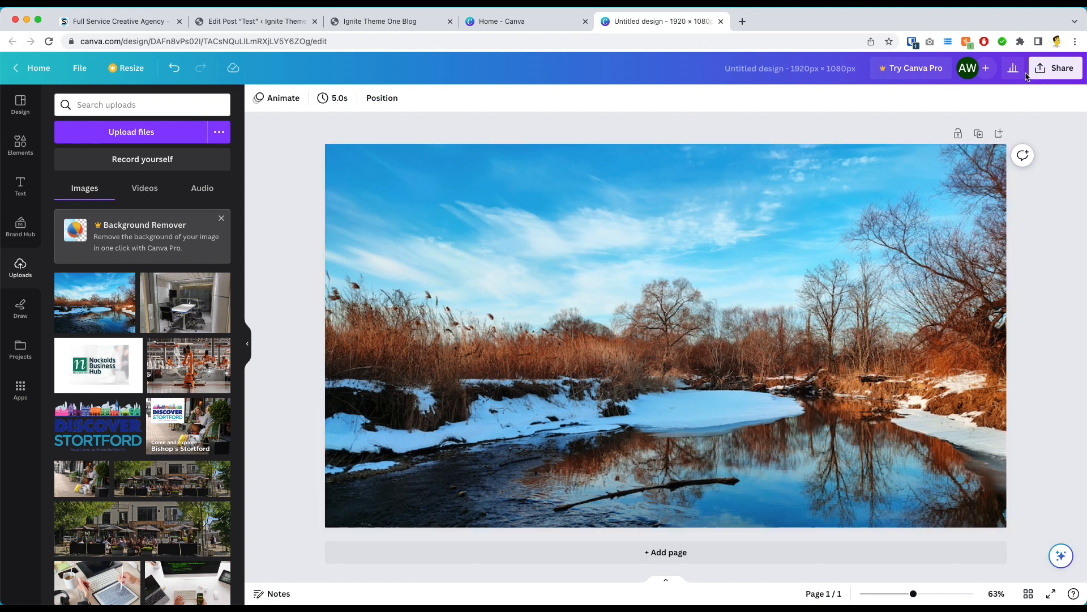
# Step: Download the design as a JPG and save it to the Desktop as Untitled design.jpg
pyautogui.click(1042, 73)
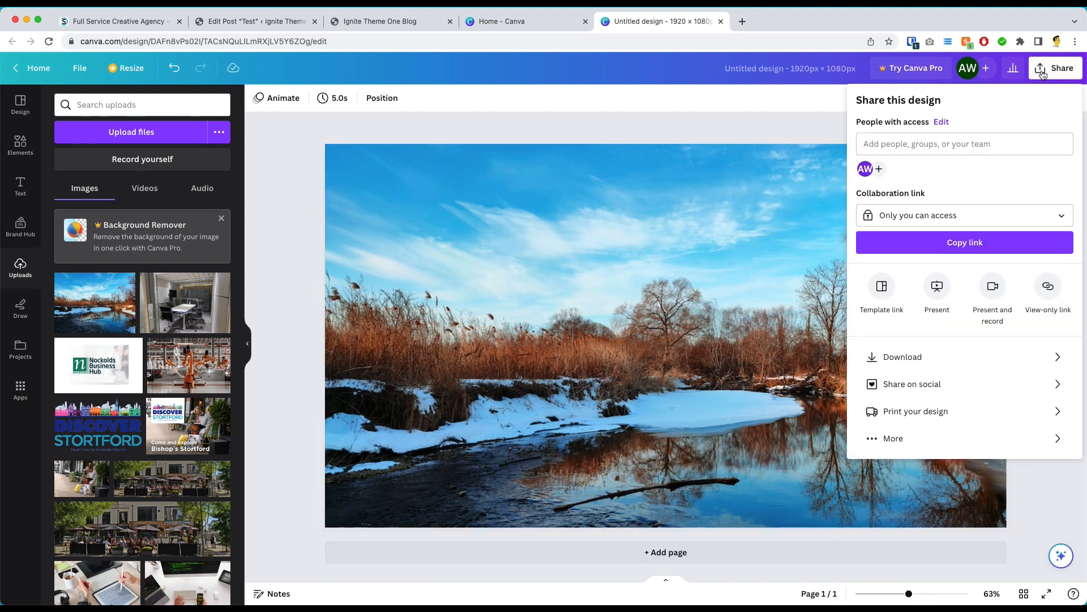
pyautogui.click(888, 362)
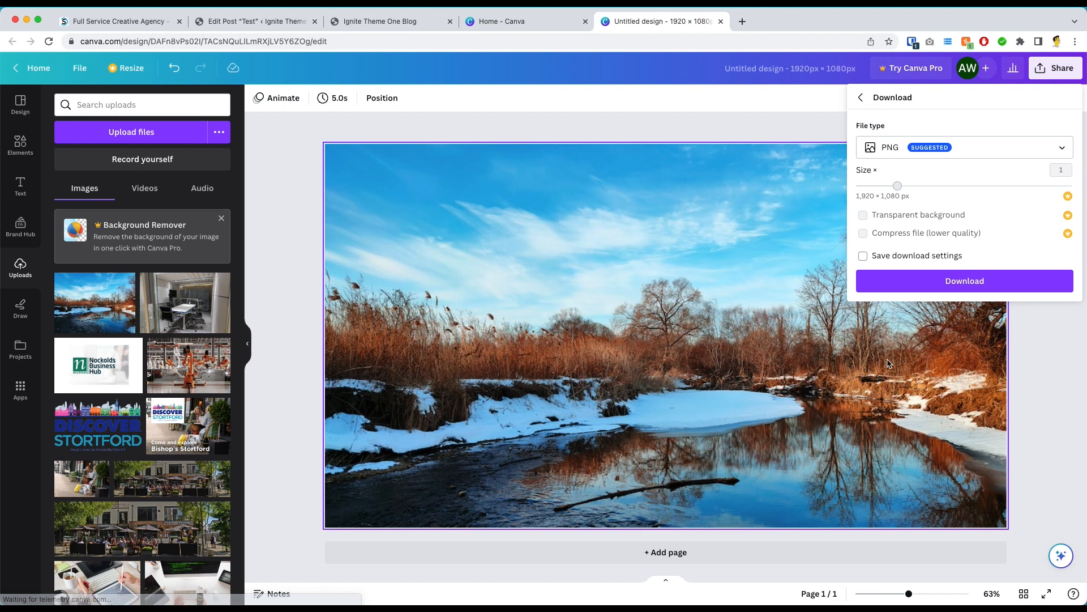
pyautogui.click(926, 154)
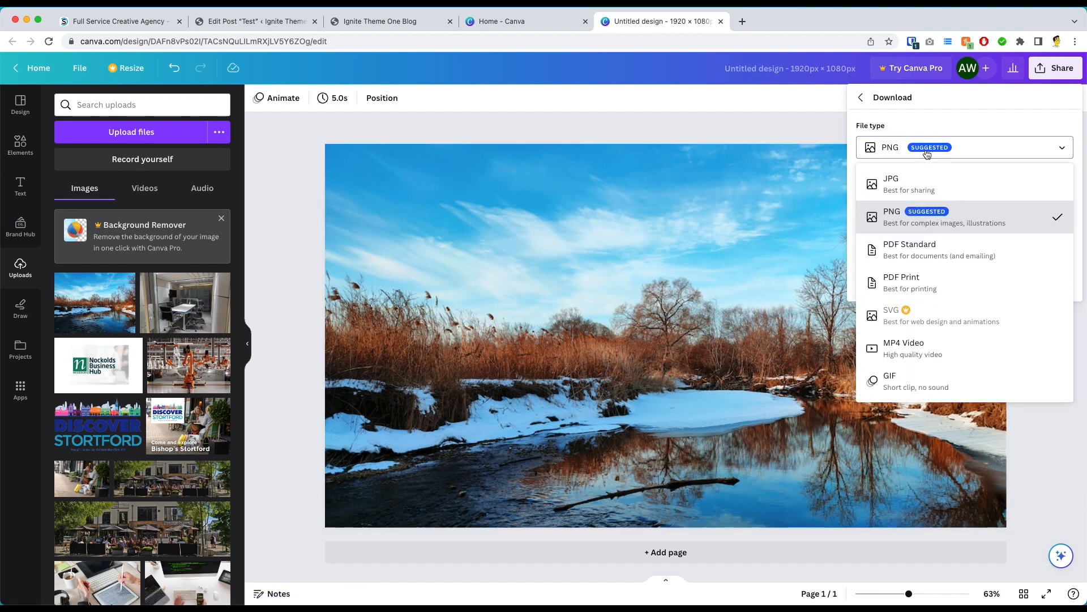
pyautogui.click(923, 186)
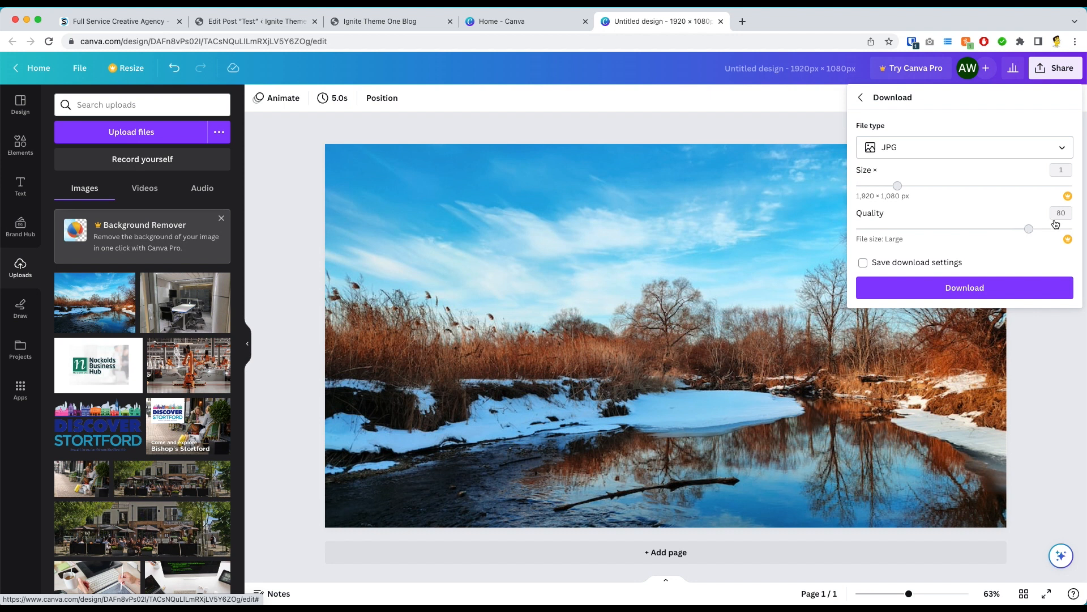
pyautogui.click(980, 290)
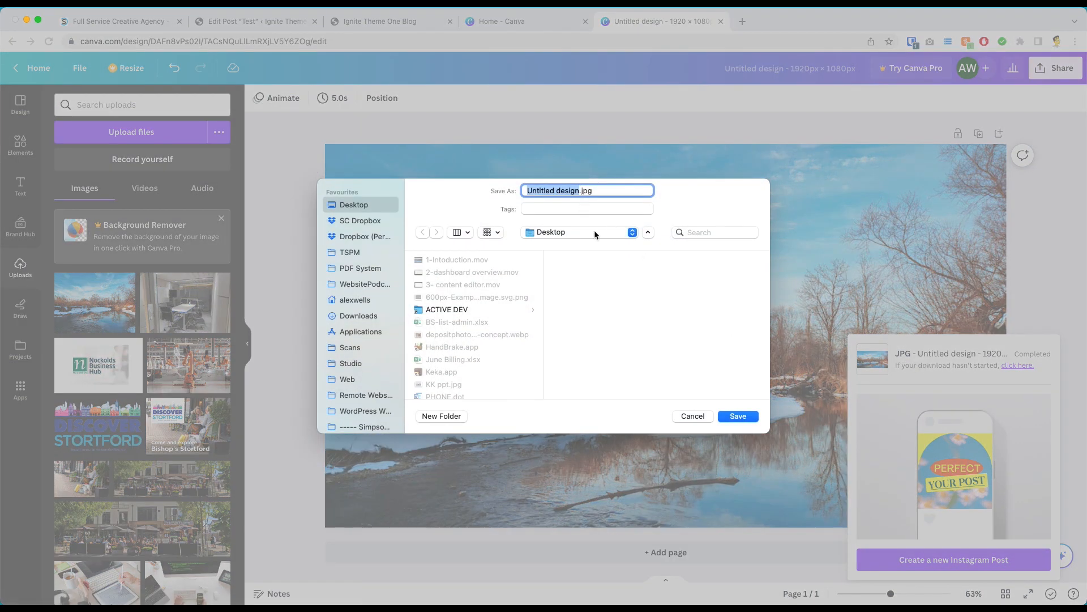
pyautogui.click(738, 417)
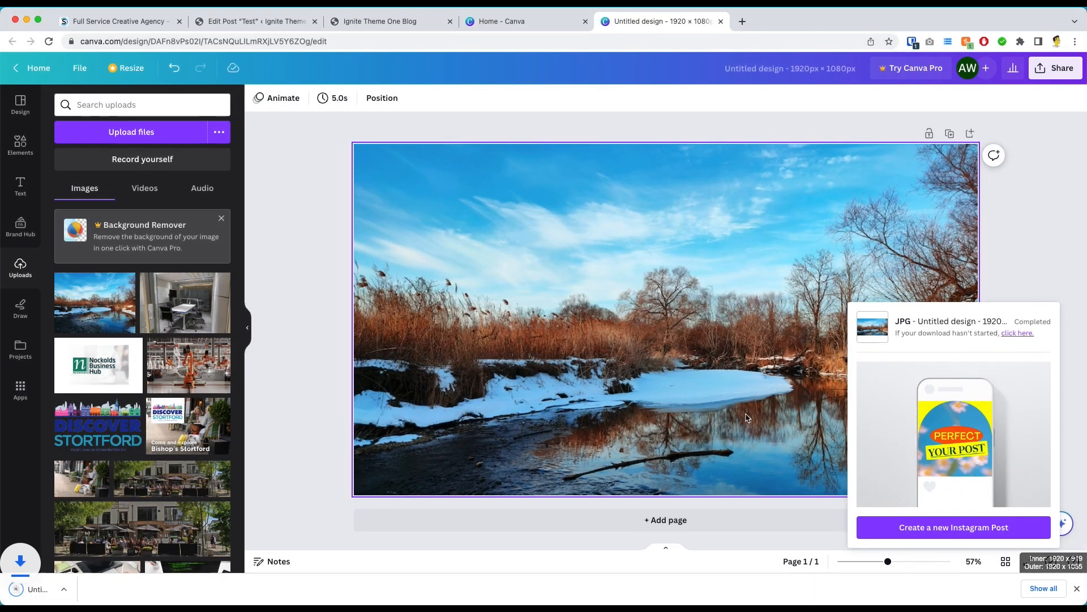
# Step: Switch back to the Test draft in WordPress and remove its EXAMPLE chalkboard featured image
pyautogui.click(401, 23)
pyautogui.click(278, 25)
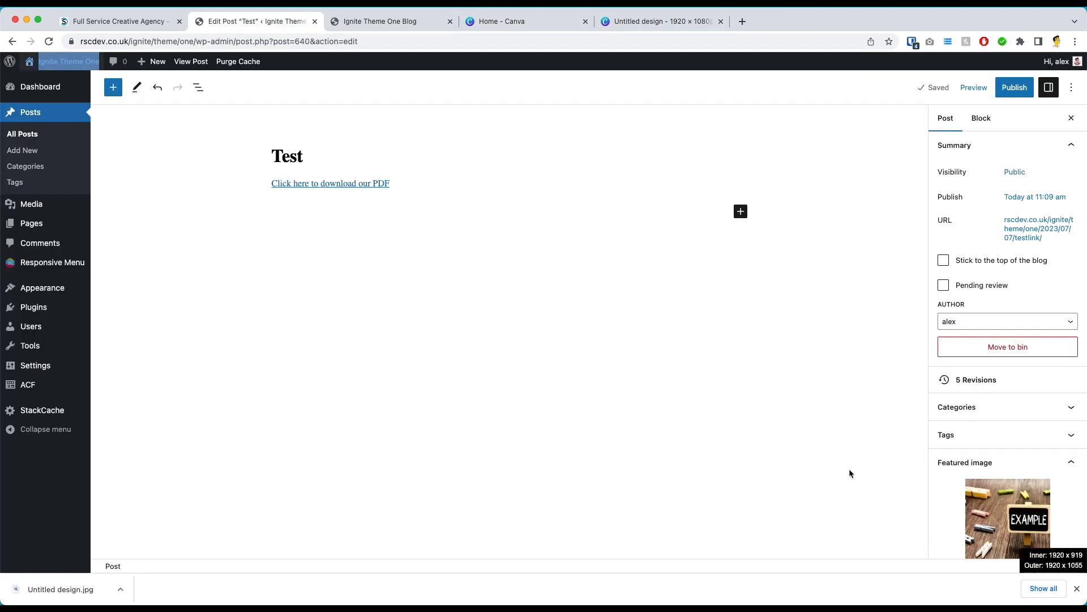
pyautogui.scroll(-2, 998, 470)
pyautogui.scroll(-1, 999, 470)
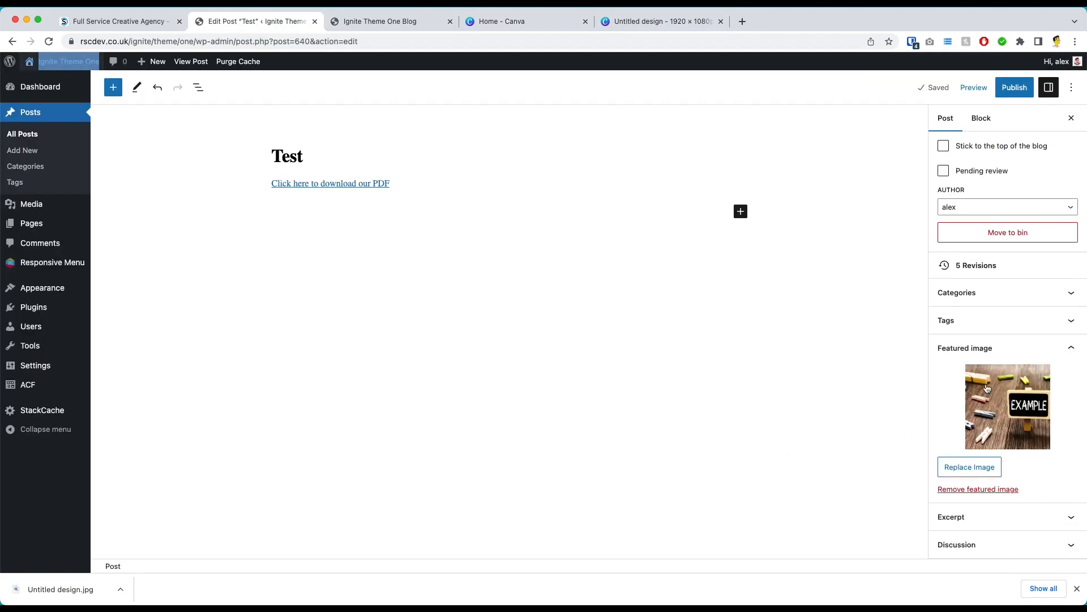
pyautogui.click(961, 494)
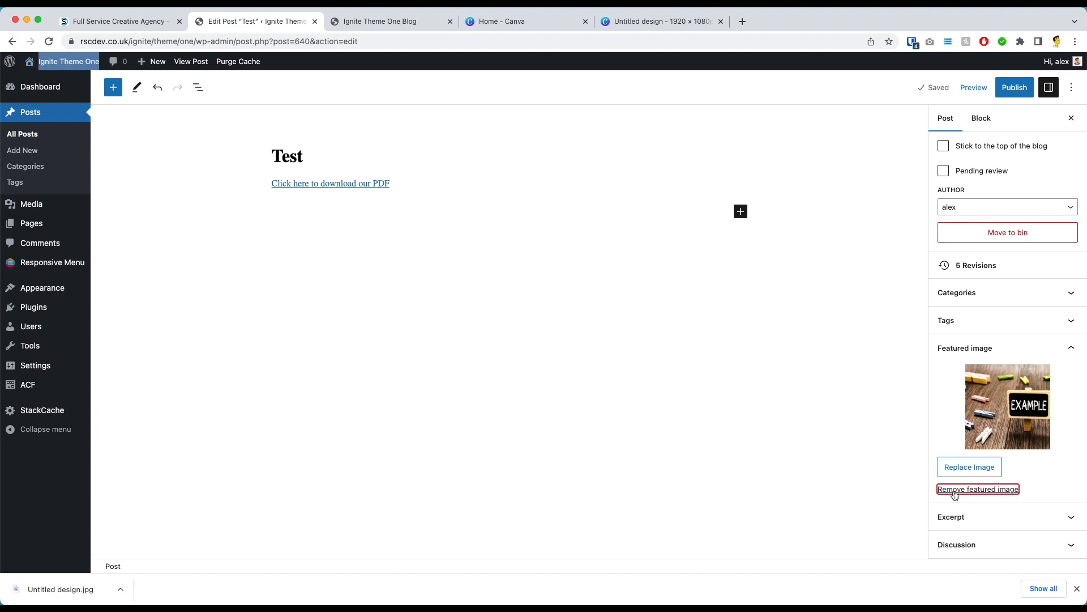
# Step: Upload Untitled design.jpg to the media library, check its file name and dimensions, and set it as the post's featured image
pyautogui.click(969, 462)
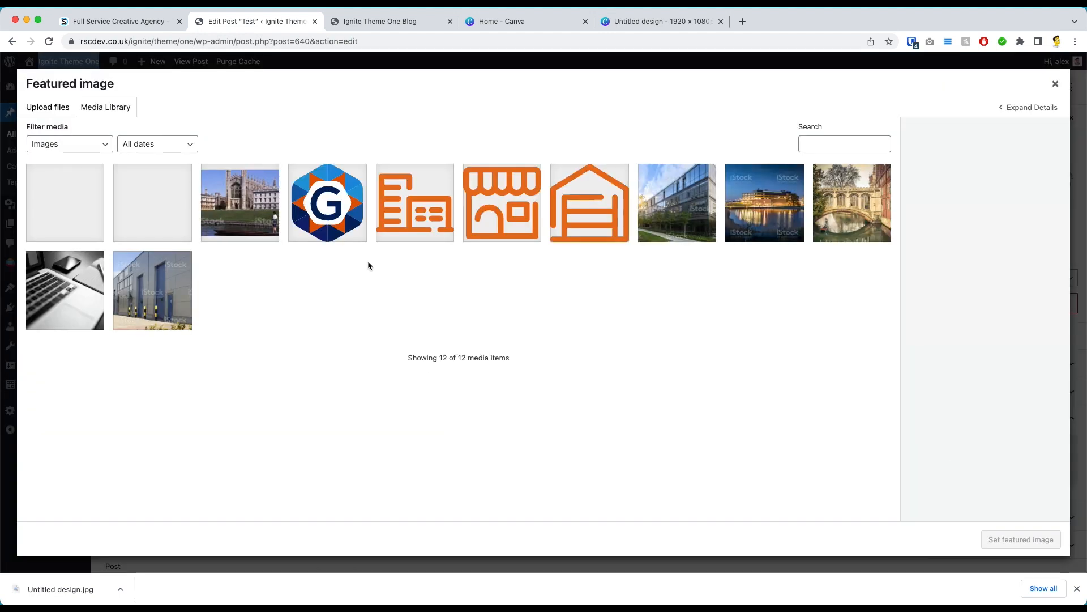
pyautogui.moveTo(61, 589); pyautogui.dragTo(443, 264)
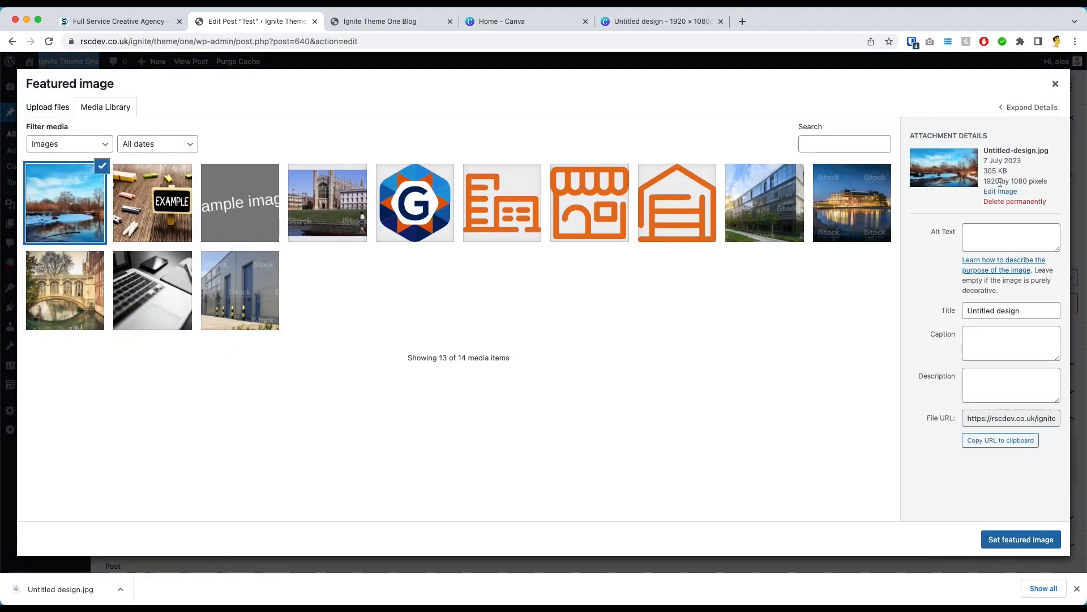
pyautogui.moveTo(993, 150); pyautogui.dragTo(1033, 150)
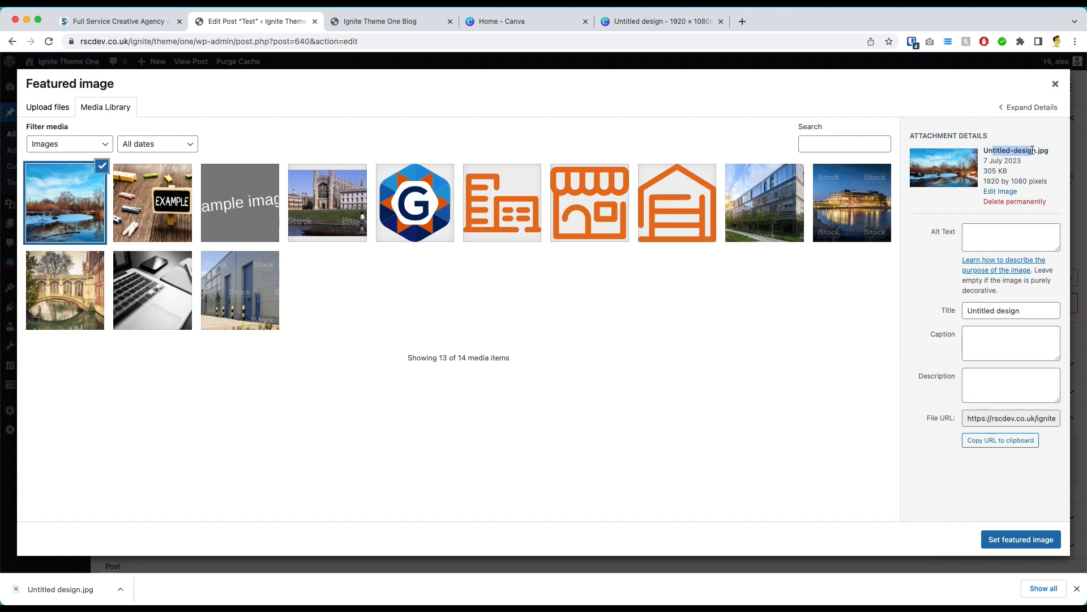
pyautogui.moveTo(984, 180); pyautogui.dragTo(1041, 180)
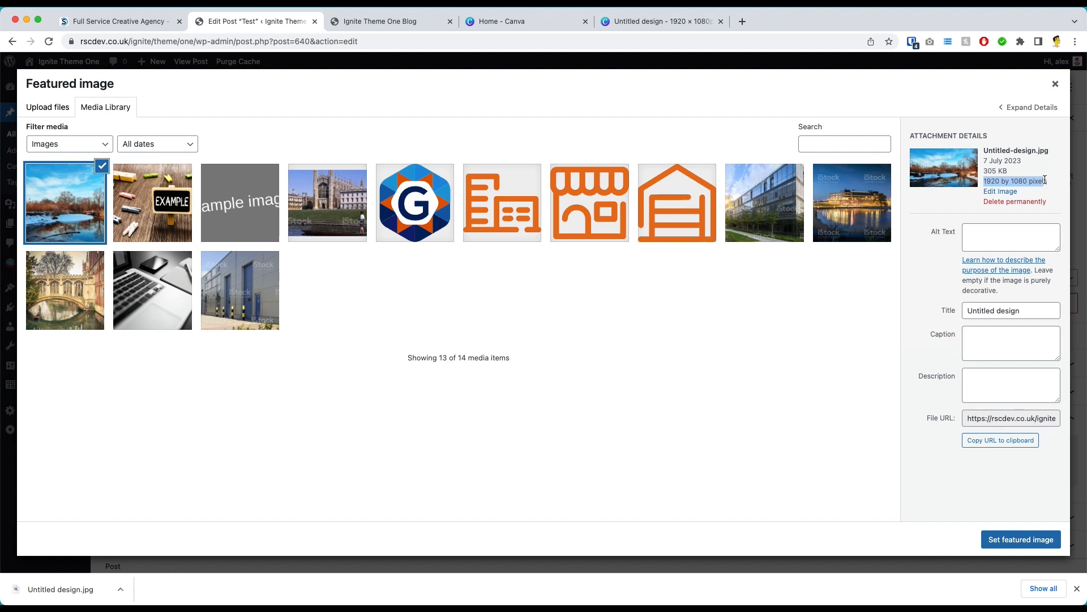
pyautogui.click(1011, 539)
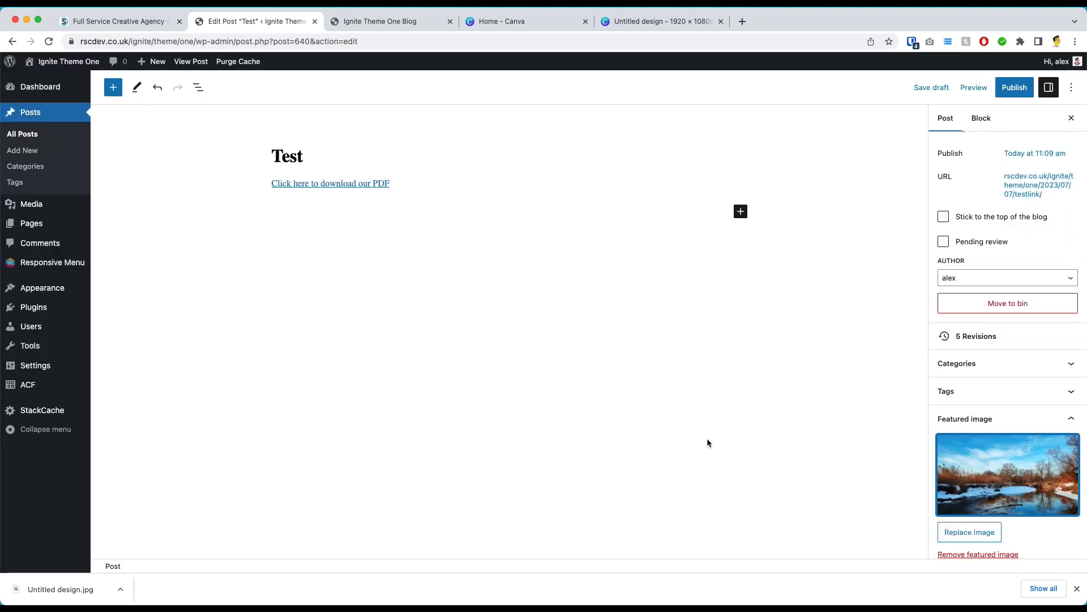